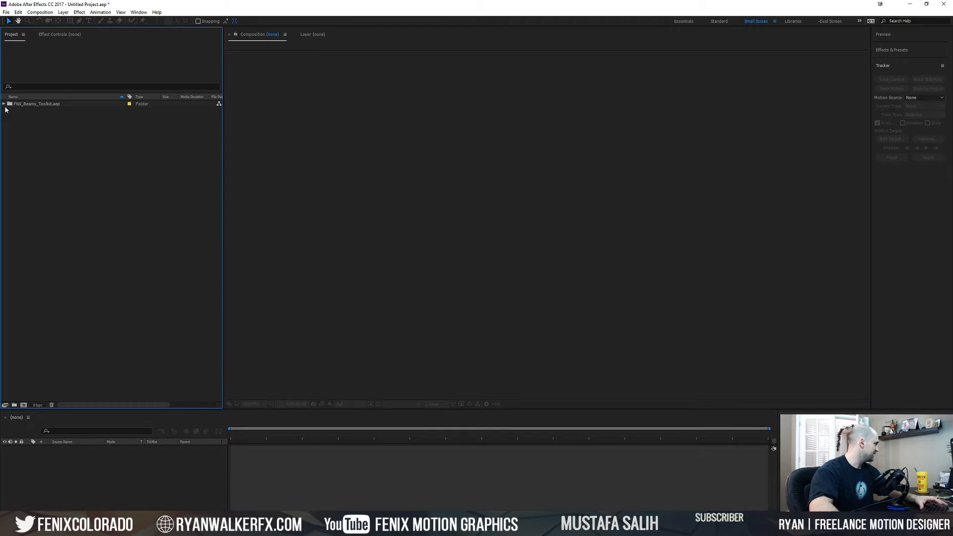
# Step: Expand the FNX_Beams_Toolkit.aep folder and create a new composition with its width set to 1920 px
pyautogui.click(4, 104)
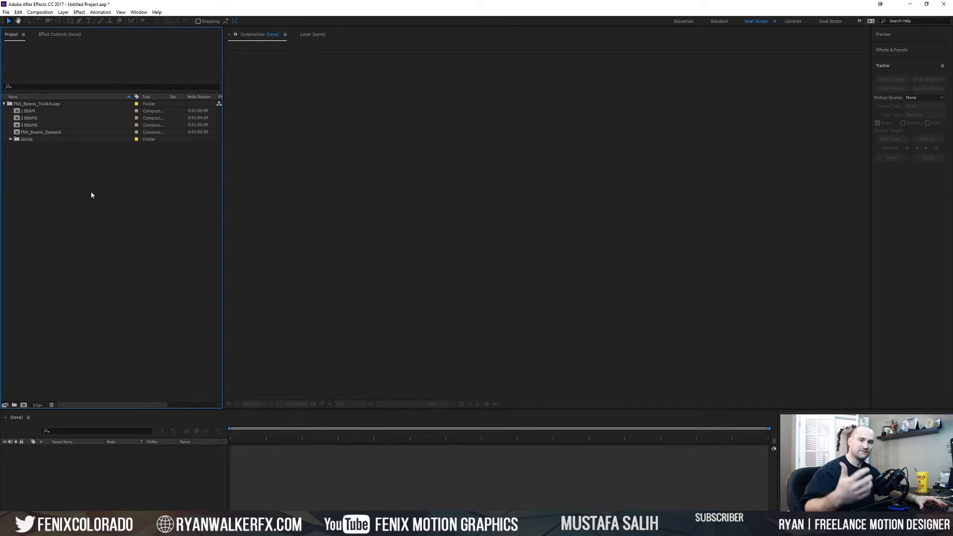
pyautogui.click(24, 406)
pyautogui.click(436, 219)
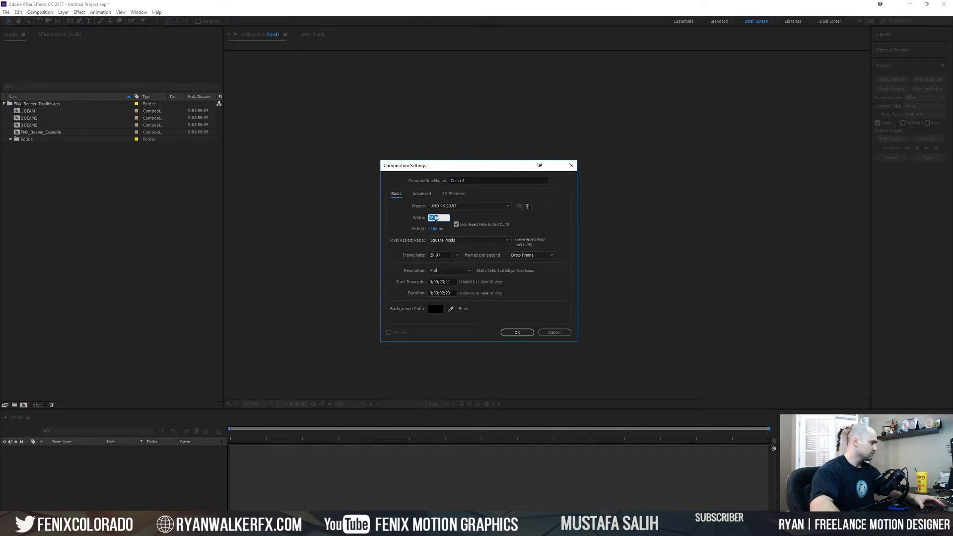
pyautogui.write('1920')
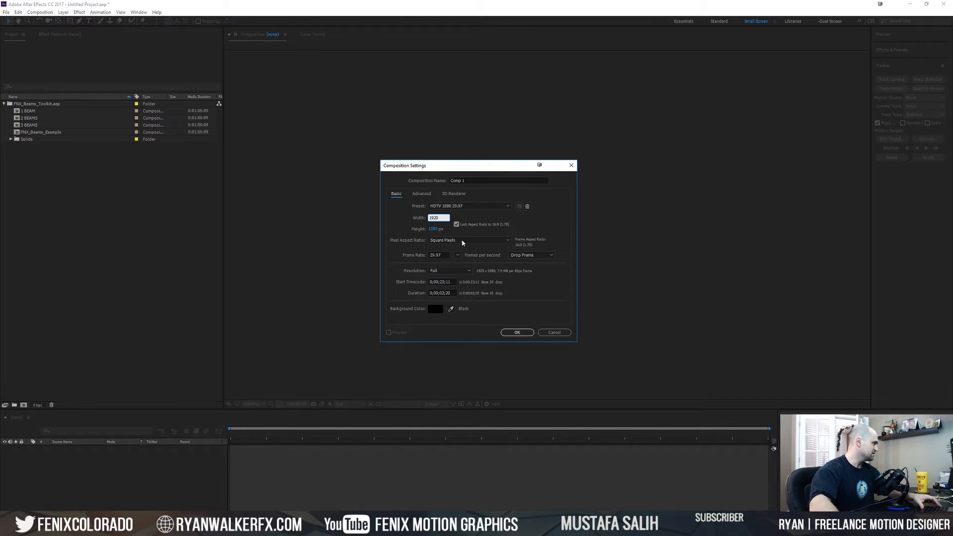
pyautogui.click(515, 332)
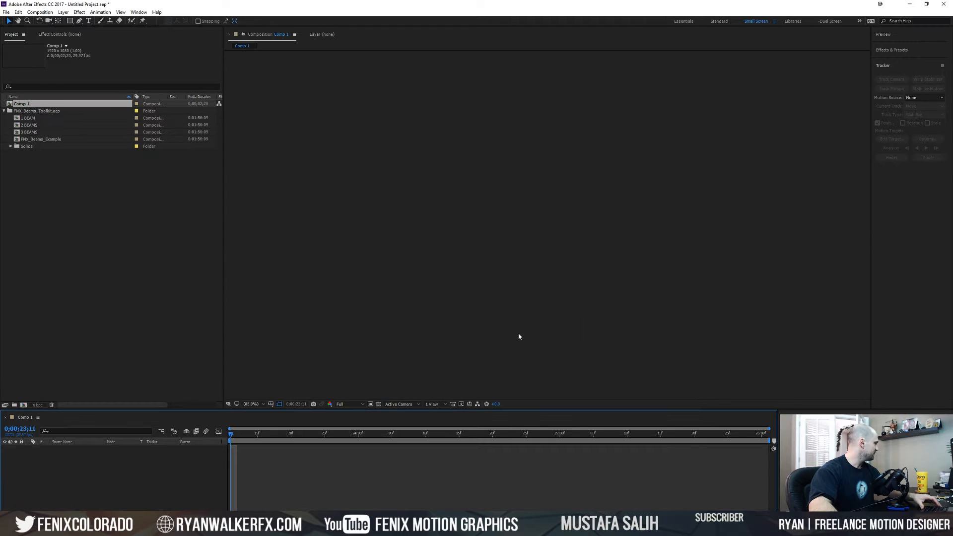
# Step: Open the 3 BEAMS composition with view refreshing enabled and move the two upper nulls, Null 1 and Null 2, higher in the frame
pyautogui.doubleClick(33, 132)
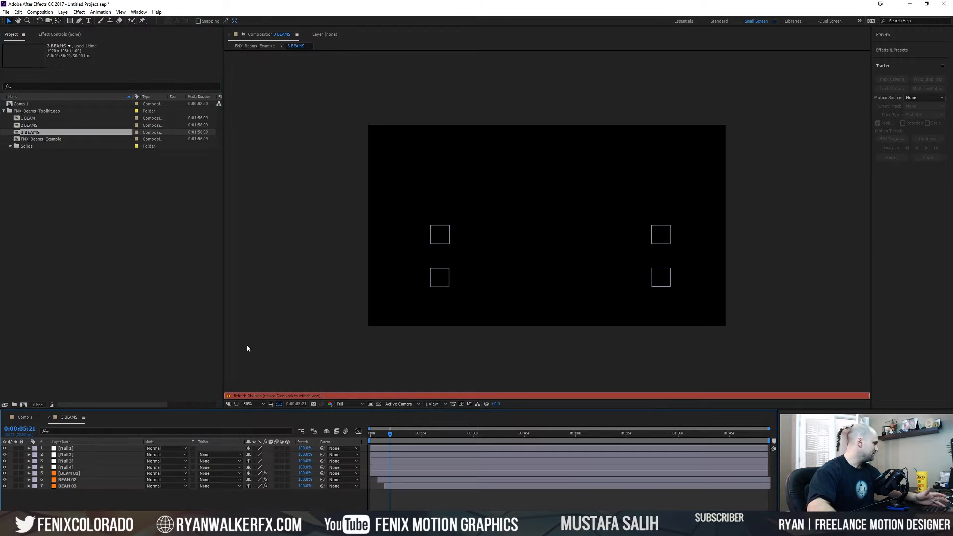
pyautogui.press('capslock')
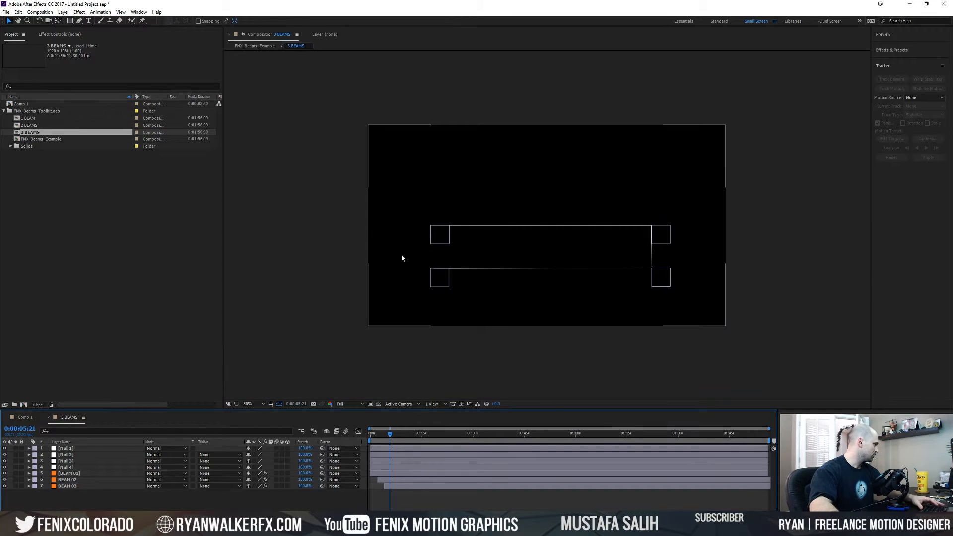
pyautogui.click(433, 228)
pyautogui.moveTo(433, 228); pyautogui.dragTo(422, 188)
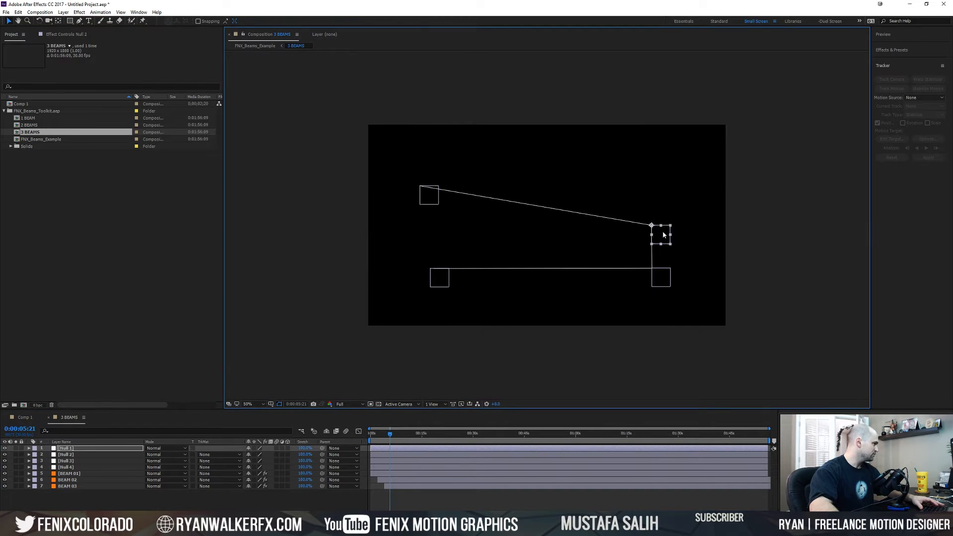
pyautogui.moveTo(665, 229); pyautogui.dragTo(653, 208)
# Step: Copy all seven null and beam layers from 3 BEAMS into Comp 1, renaming that composition "final render"
pyautogui.click(62, 448)
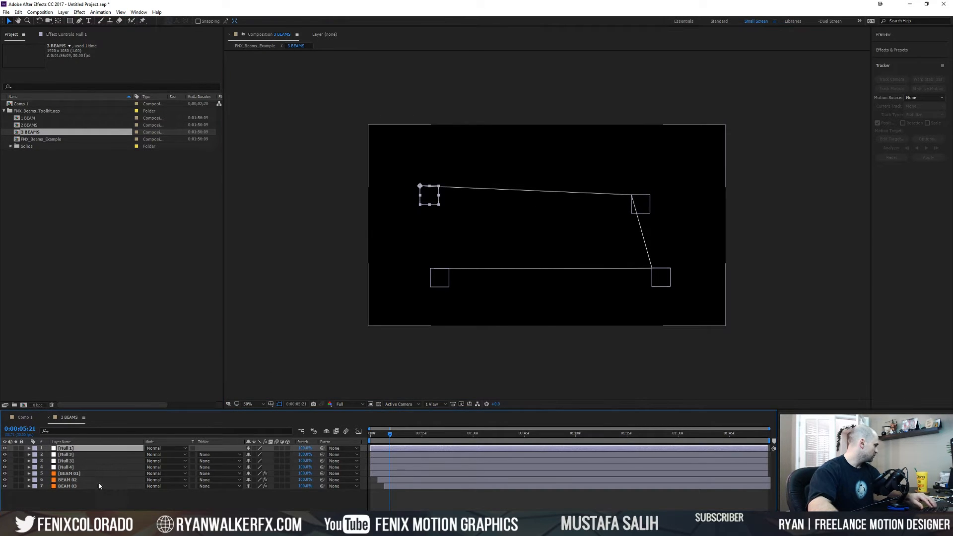
pyautogui.keyDown('shift'); pyautogui.click(71, 487); pyautogui.keyUp('shift')
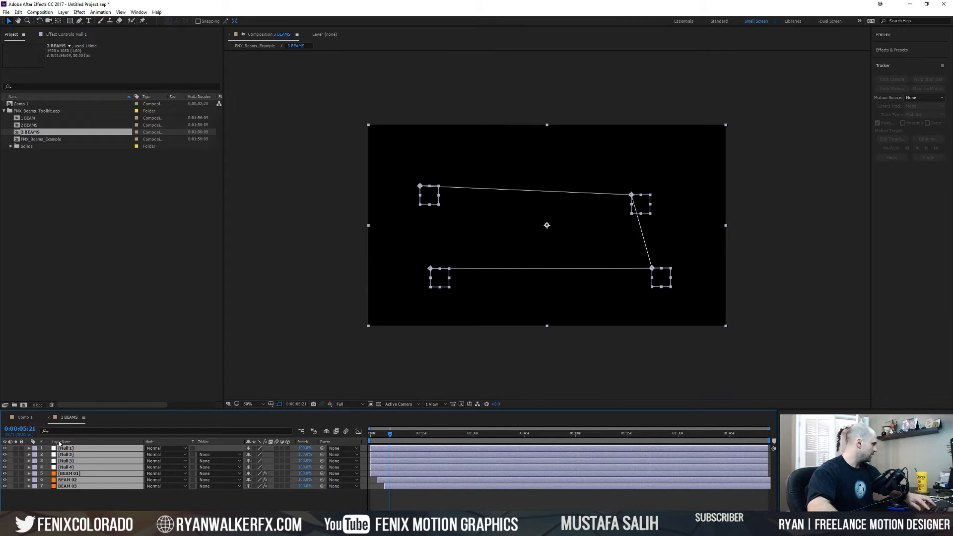
pyautogui.click(24, 418)
pyautogui.hotkey('ctrl', 'k')
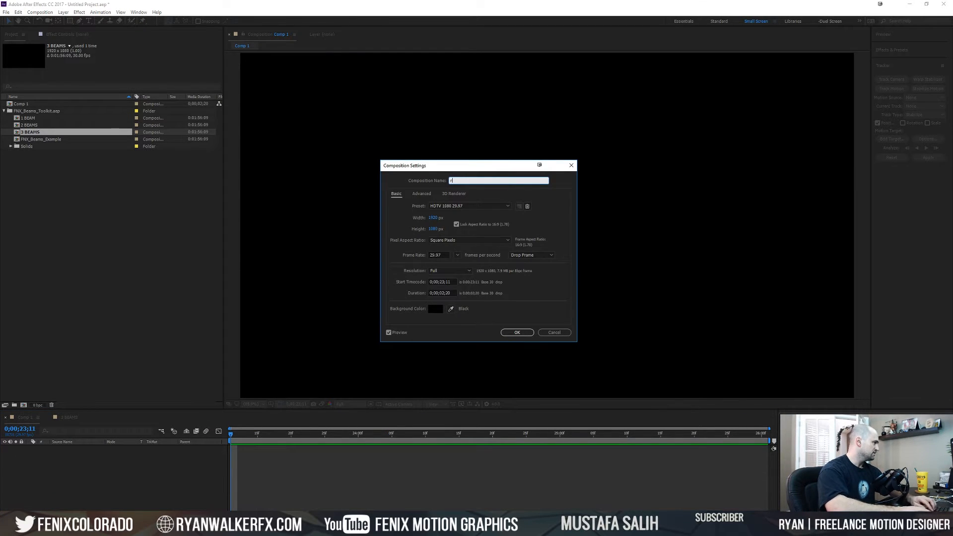
pyautogui.write('final render')
pyautogui.press('Return')
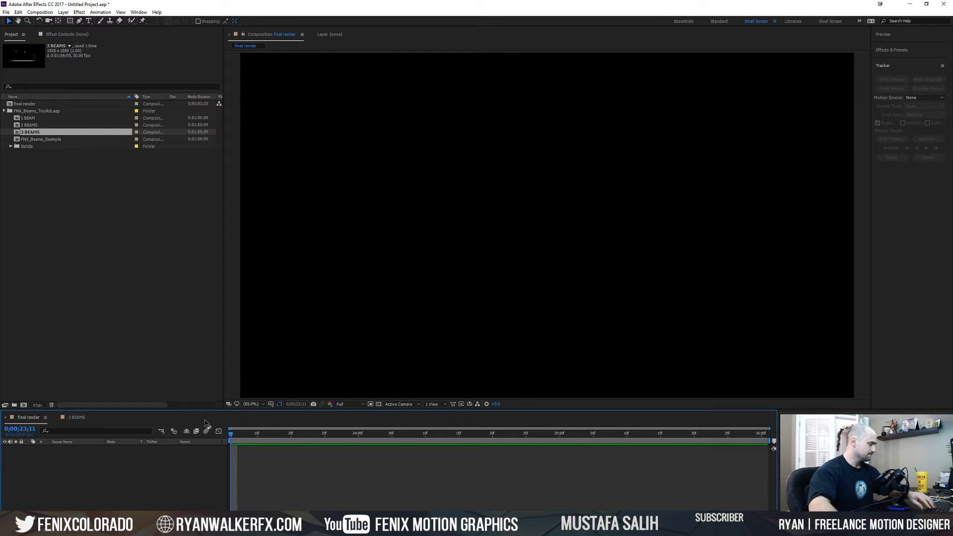
pyautogui.hotkey('ctrl', 'v')
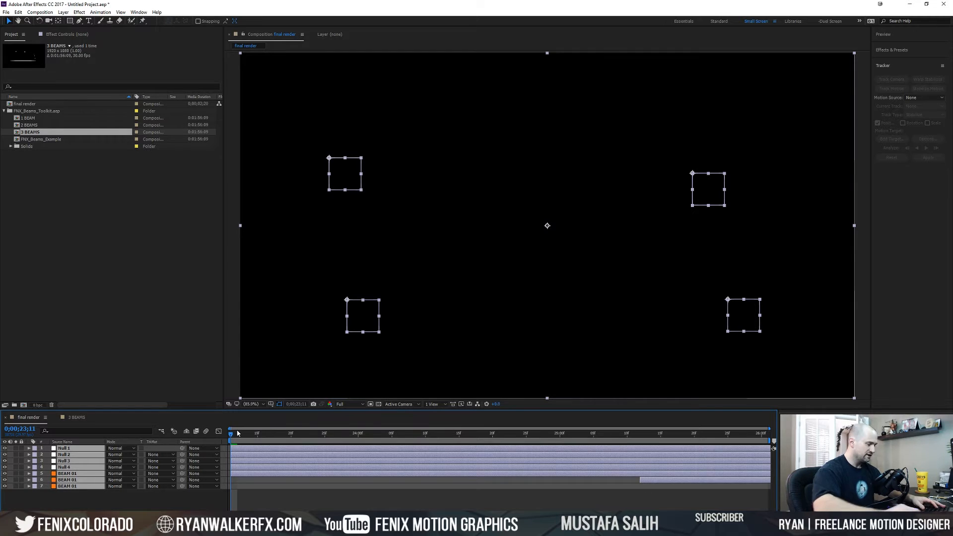
# Step: Set the final render composition's duration to 50 seconds and fit the longer time range in the timeline
pyautogui.hotkey('ctrl', 'k')
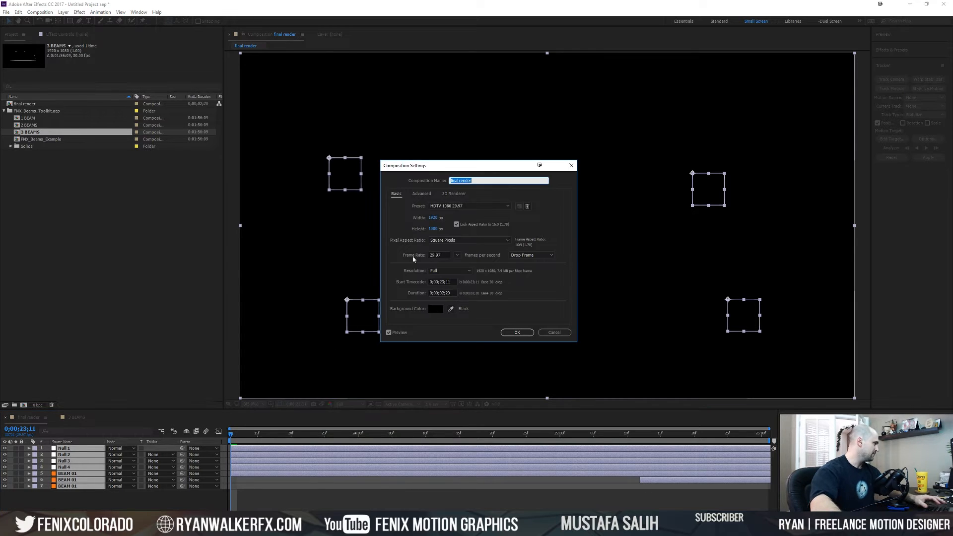
pyautogui.click(453, 293)
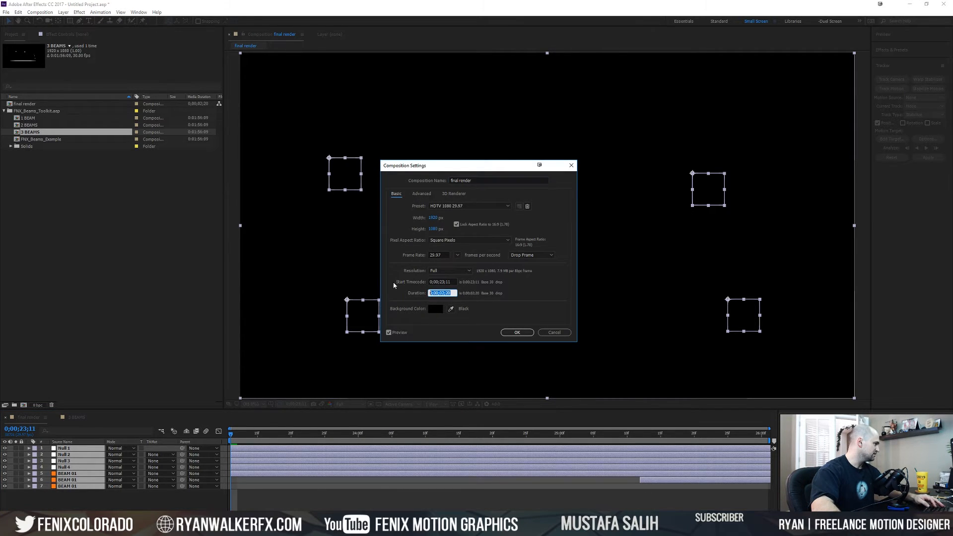
pyautogui.write('5000')
pyautogui.press('Return')
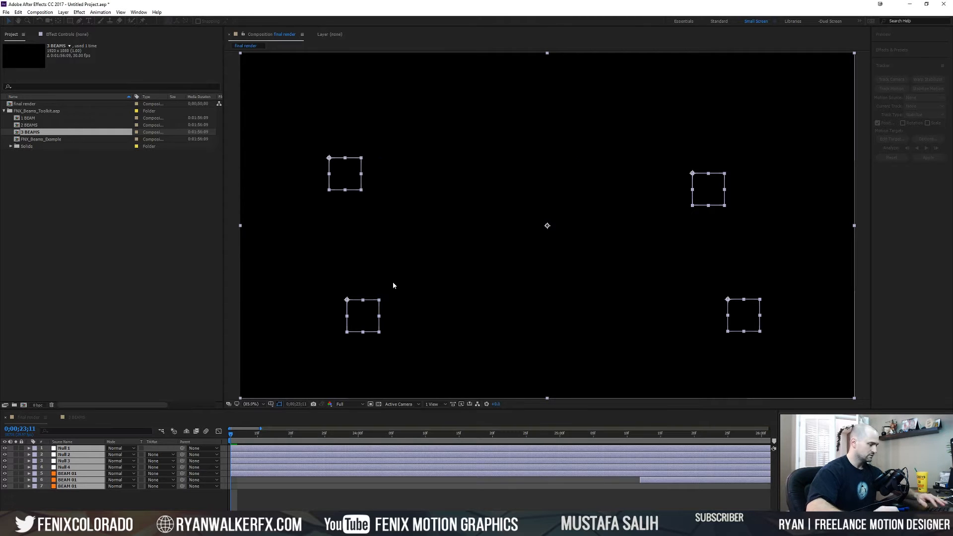
pyautogui.press('-')
pyautogui.press('-')
pyautogui.press('-')
pyautogui.press('-')
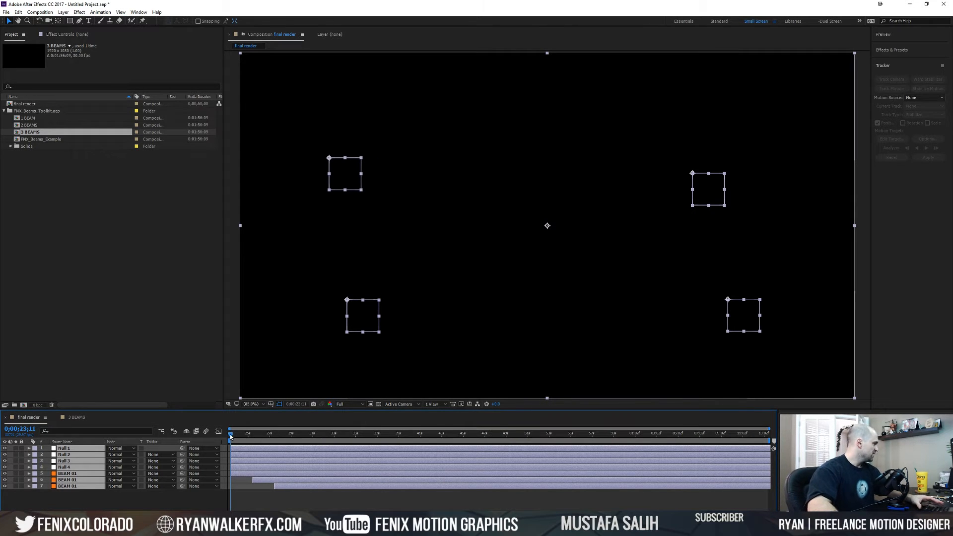
# Step: With the playhead at 0;00;27;16, gather the four nulls in the frame's upper-left area, then preview the beams up to 0;00;37;26
pyautogui.moveTo(230, 436); pyautogui.dragTo(275, 436)
pyautogui.moveTo(345, 175); pyautogui.dragTo(324, 122)
pyautogui.hotkey('ctrl', 'z')
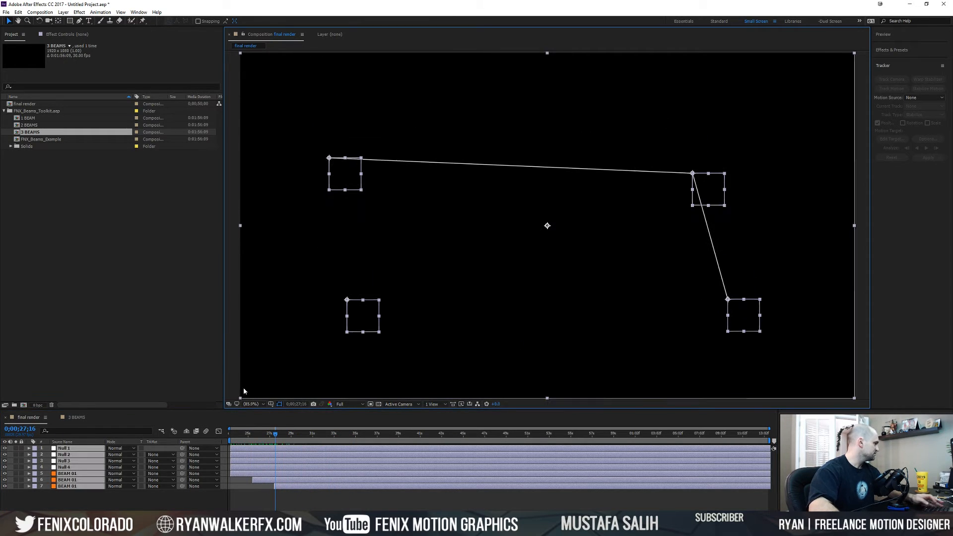
pyautogui.click(89, 501)
pyautogui.click(340, 170)
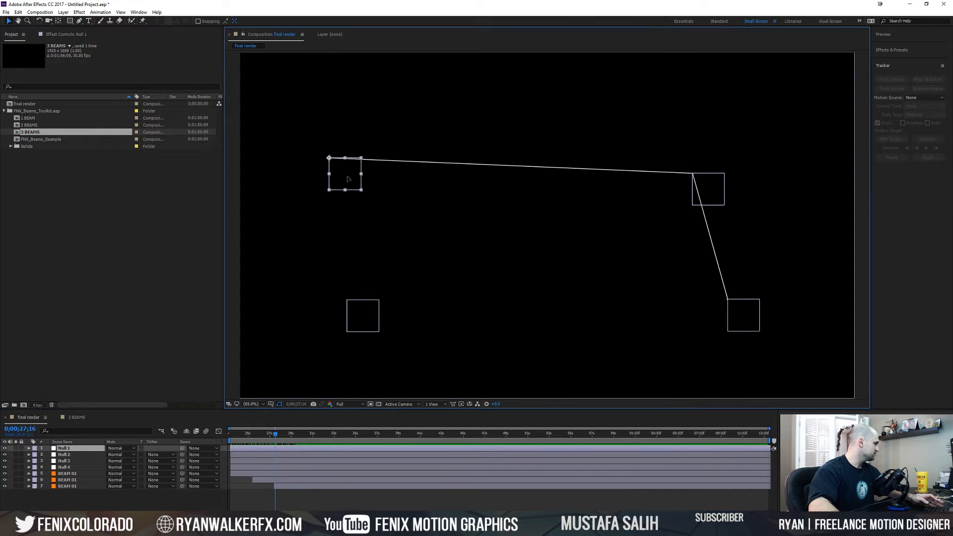
pyautogui.moveTo(341, 170); pyautogui.dragTo(290, 87)
pyautogui.moveTo(704, 187); pyautogui.dragTo(399, 101)
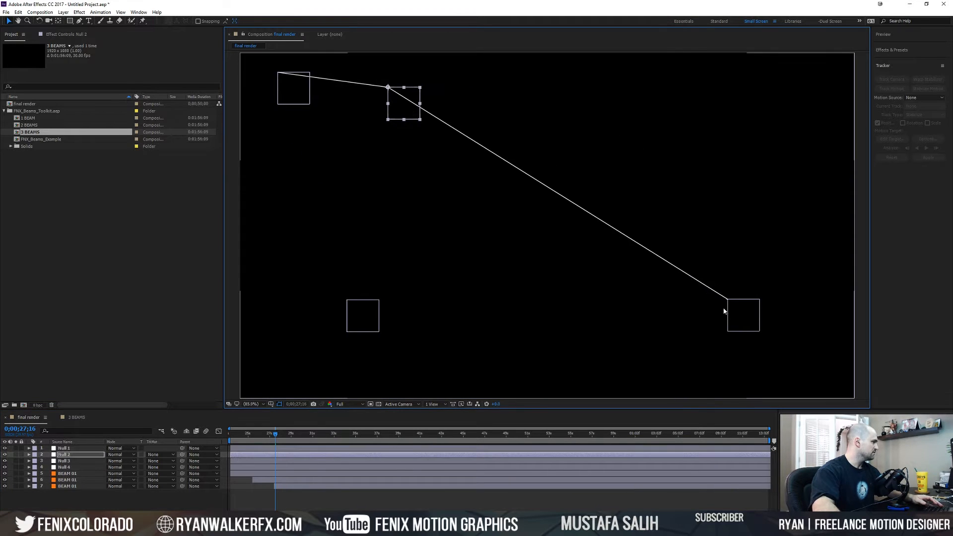
pyautogui.moveTo(725, 311); pyautogui.dragTo(454, 170)
pyautogui.moveTo(370, 312); pyautogui.dragTo(322, 230)
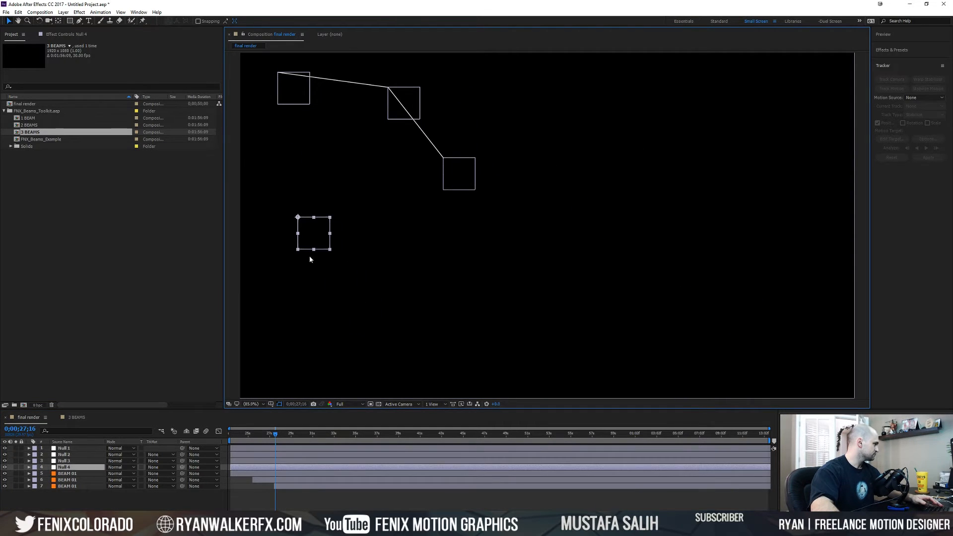
pyautogui.moveTo(266, 437); pyautogui.dragTo(390, 432)
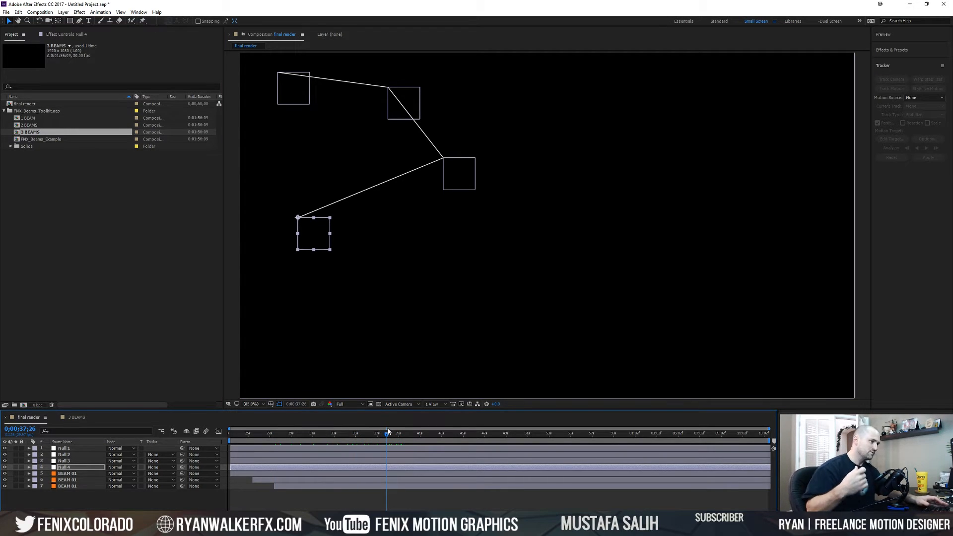
# Step: Duplicate all four null layers and three beam layers within the final render composition
pyautogui.click(116, 504)
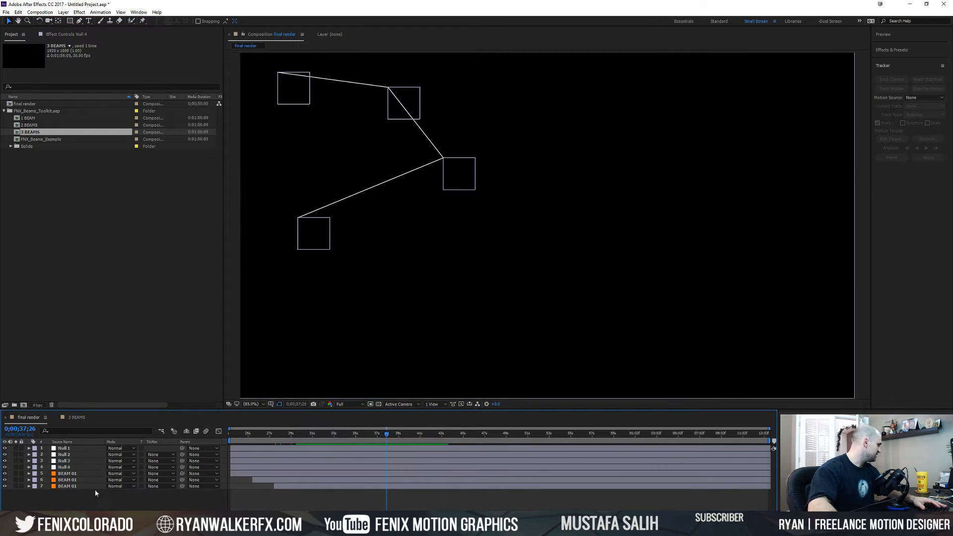
pyautogui.click(64, 449)
pyautogui.keyDown('shift'); pyautogui.click(70, 487); pyautogui.keyUp('shift')
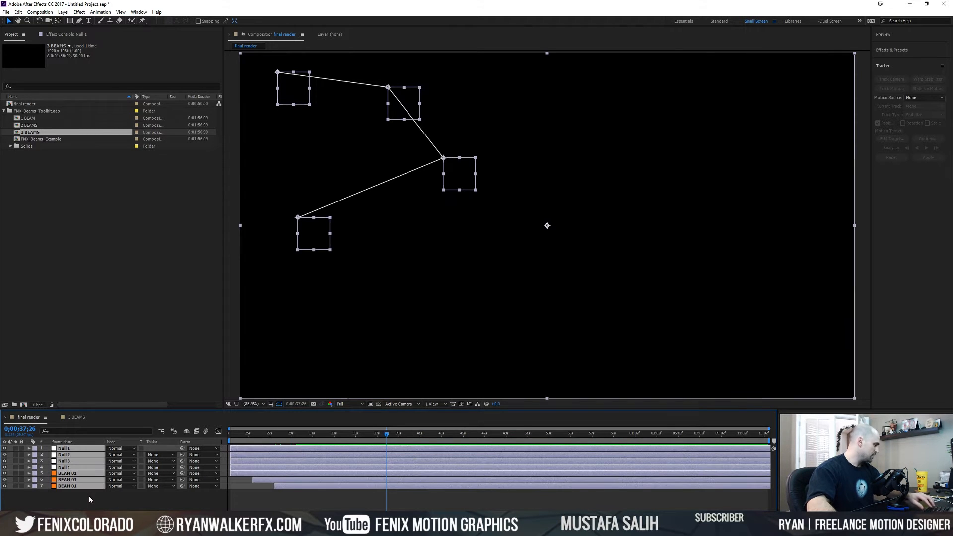
pyautogui.hotkey('ctrl', 'd')
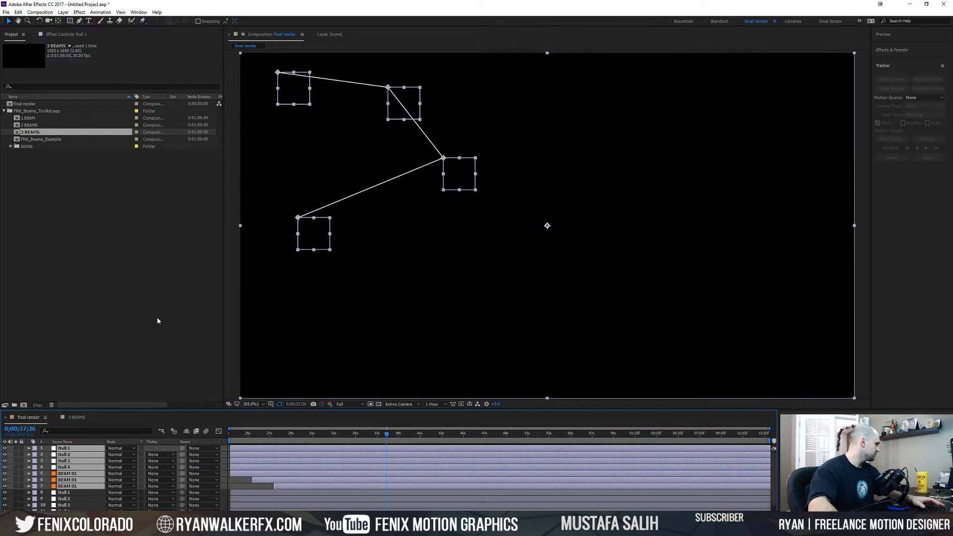
# Step: Try to reposition the duplicated Null 1 to Null 4 as a separate beam chain running down the right half of the frame
pyautogui.click(157, 317)
pyautogui.click(67, 505)
pyautogui.click(65, 450)
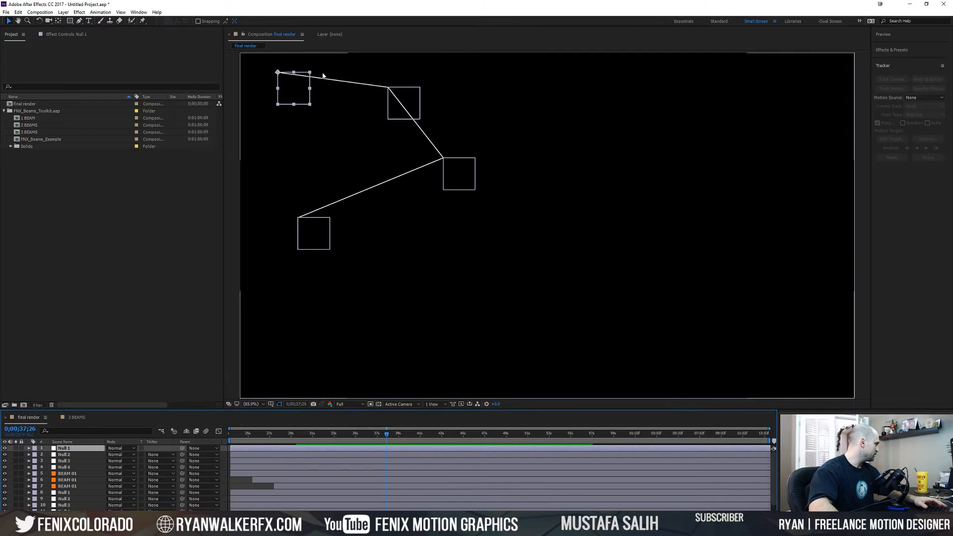
pyautogui.moveTo(304, 91); pyautogui.dragTo(611, 109)
pyautogui.moveTo(405, 110); pyautogui.dragTo(620, 230)
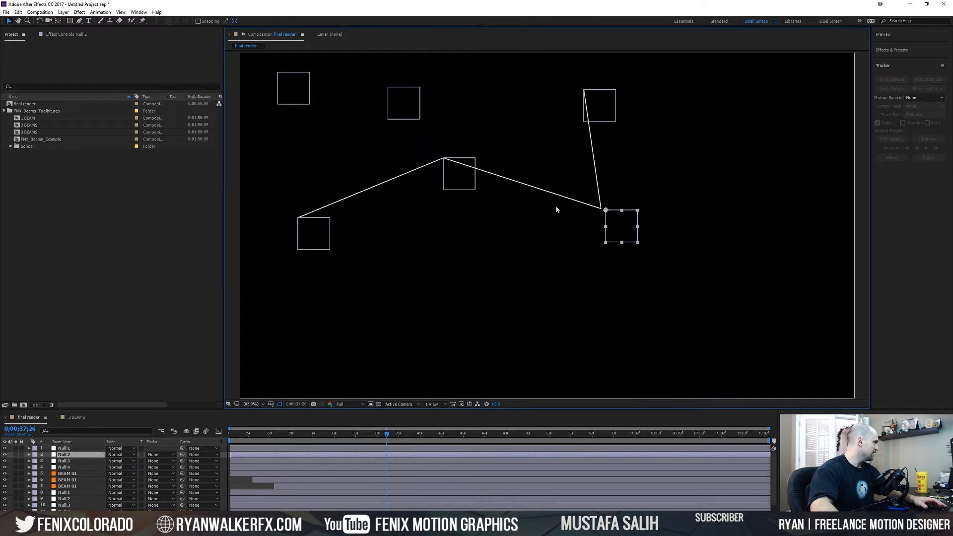
pyautogui.moveTo(460, 173); pyautogui.dragTo(589, 288)
pyautogui.moveTo(325, 235); pyautogui.dragTo(570, 351)
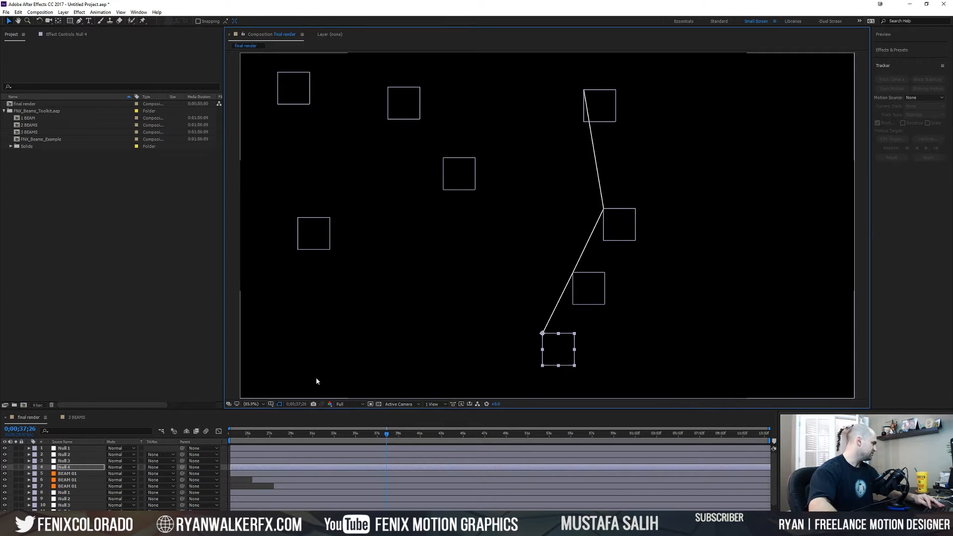
# Step: Undo the moves of the duplicated nulls and the duplication of the layers
pyautogui.hotkey('ctrl', 'z')
pyautogui.hotkey('ctrl', 'z')
pyautogui.hotkey('ctrl', 'z')
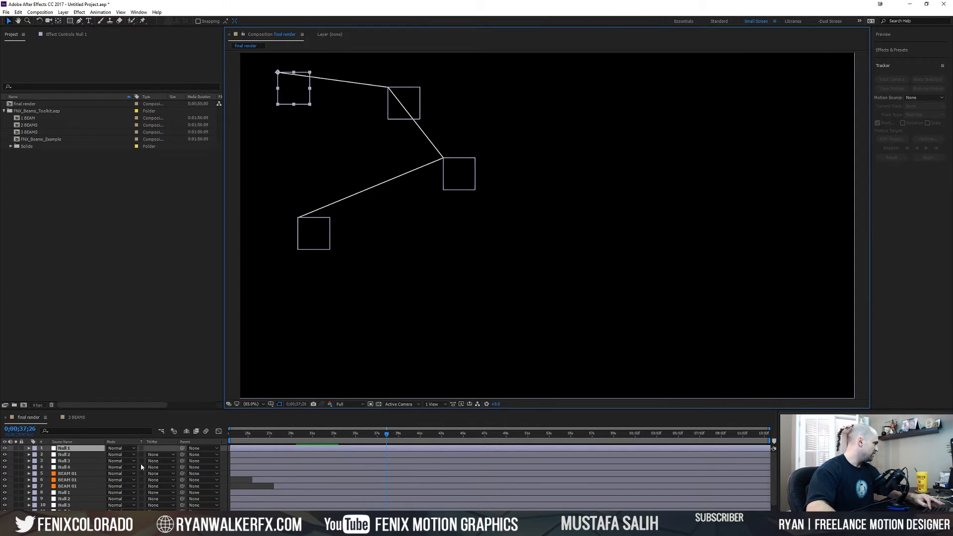
pyautogui.hotkey('ctrl', 'z')
pyautogui.click(110, 509)
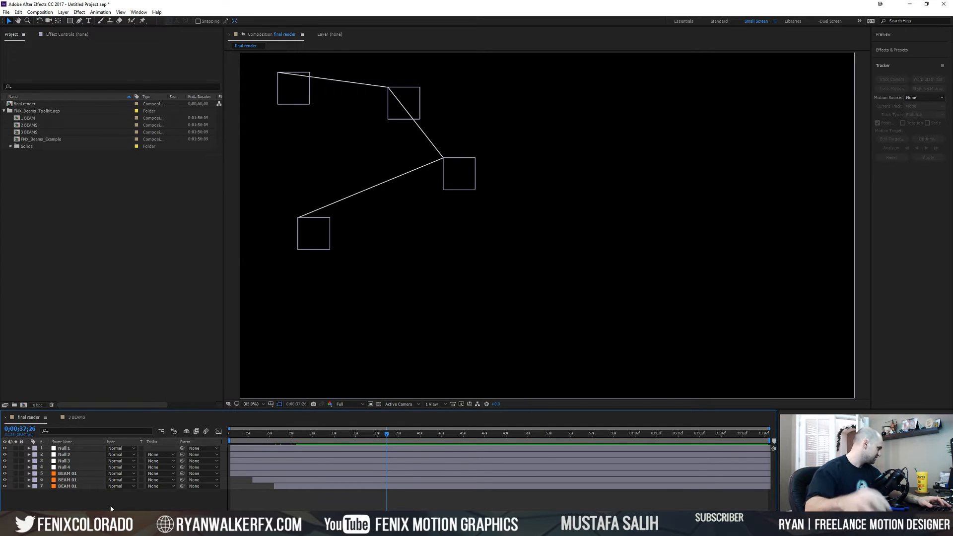
# Step: Expand the Solids folder and compare the Null 1 and Null 2 layers with their source solids
pyautogui.click(119, 265)
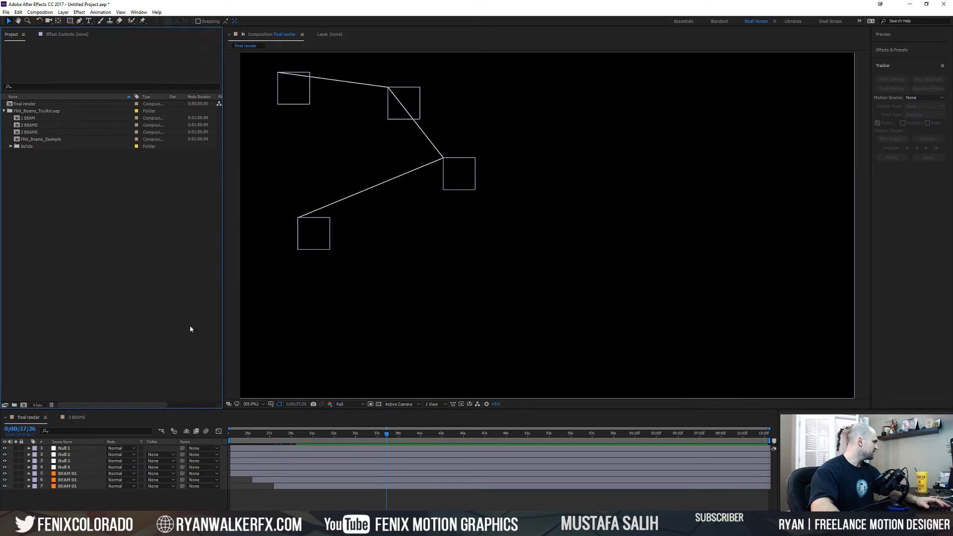
pyautogui.click(11, 147)
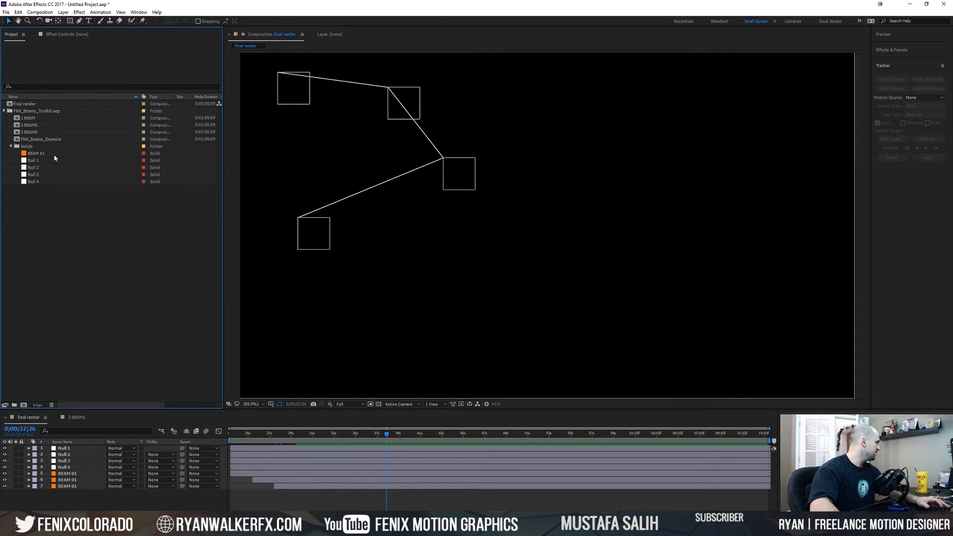
pyautogui.click(74, 450)
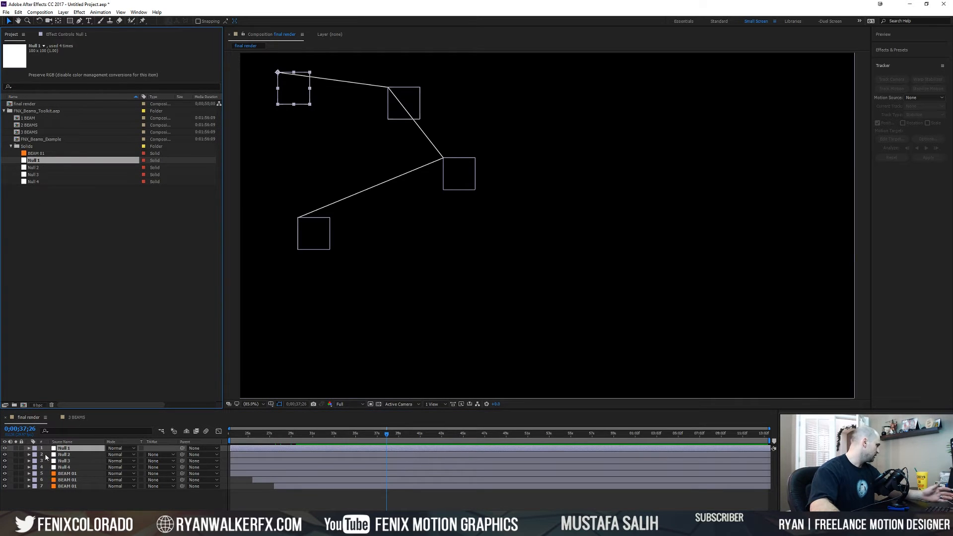
pyautogui.click(63, 455)
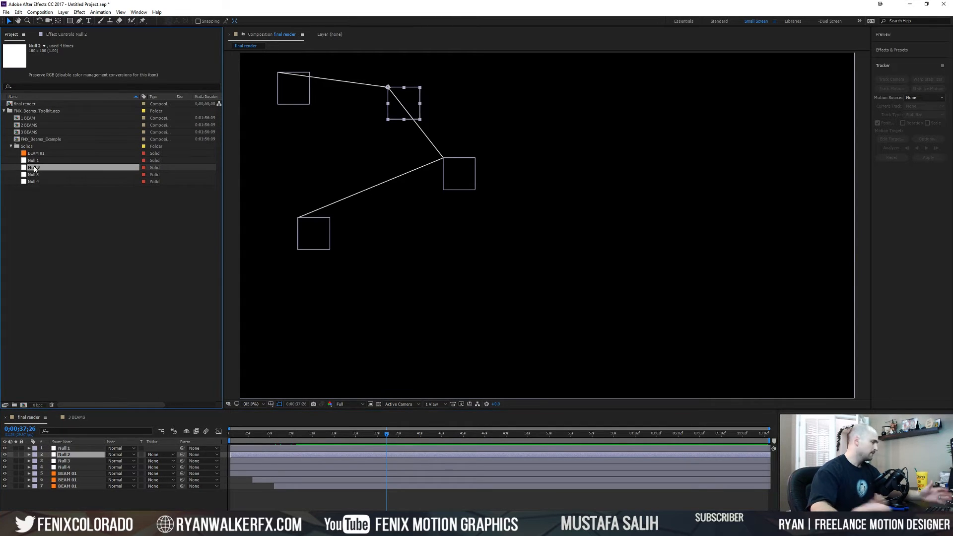
pyautogui.click(92, 263)
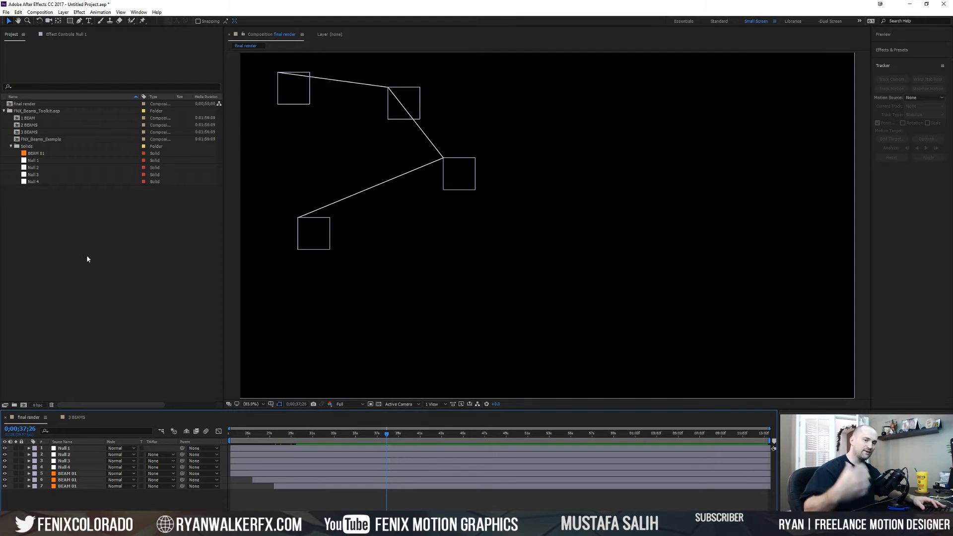
# Step: Duplicate the 3 BEAMS composition in the project and rename the copy 3 BEAMS_#2
pyautogui.click(27, 132)
pyautogui.click(11, 147)
pyautogui.click(30, 125)
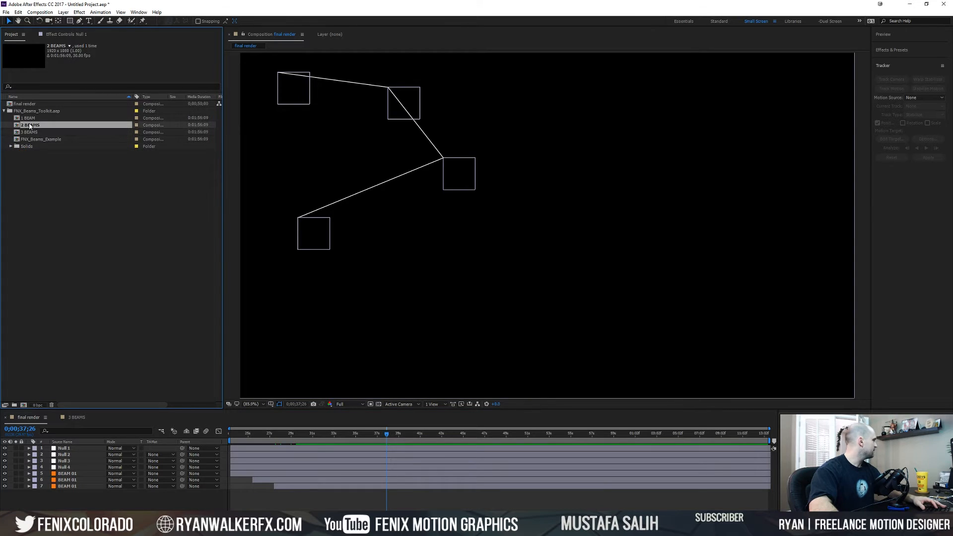
pyautogui.click(30, 118)
pyautogui.click(36, 133)
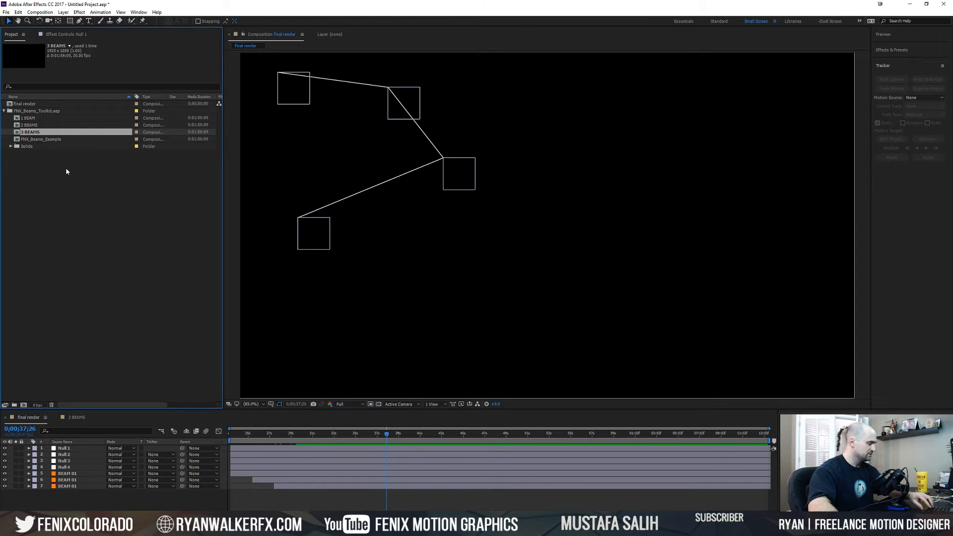
pyautogui.hotkey('ctrl', 'd')
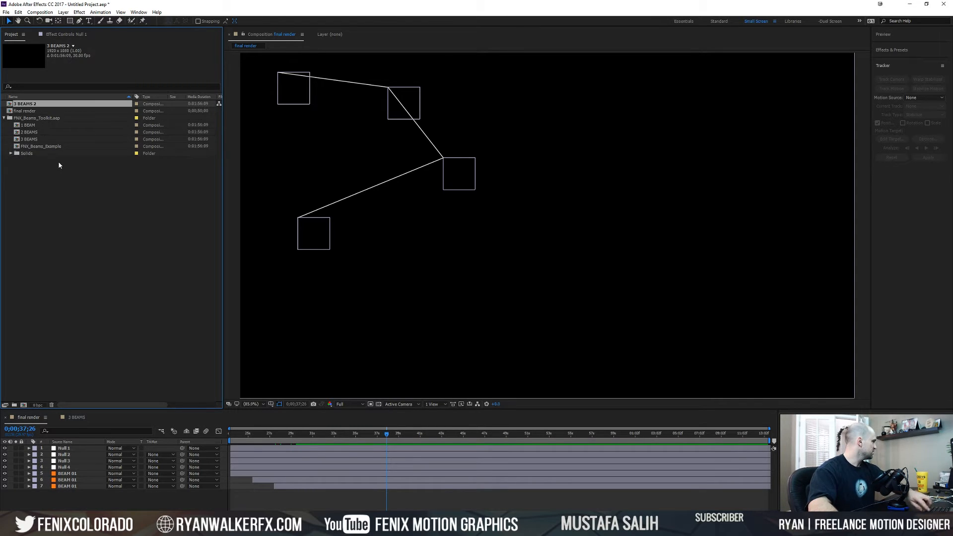
pyautogui.click(27, 104)
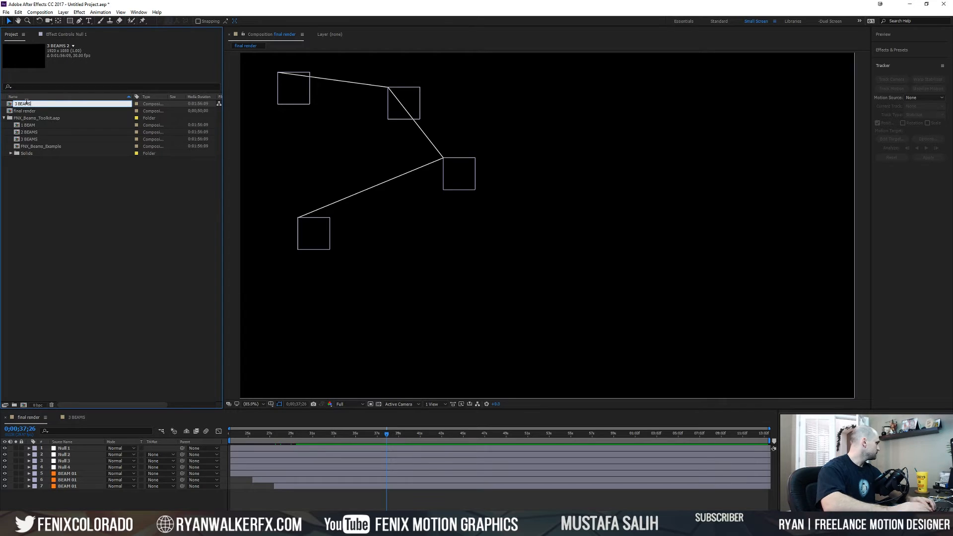
pyautogui.write('_')
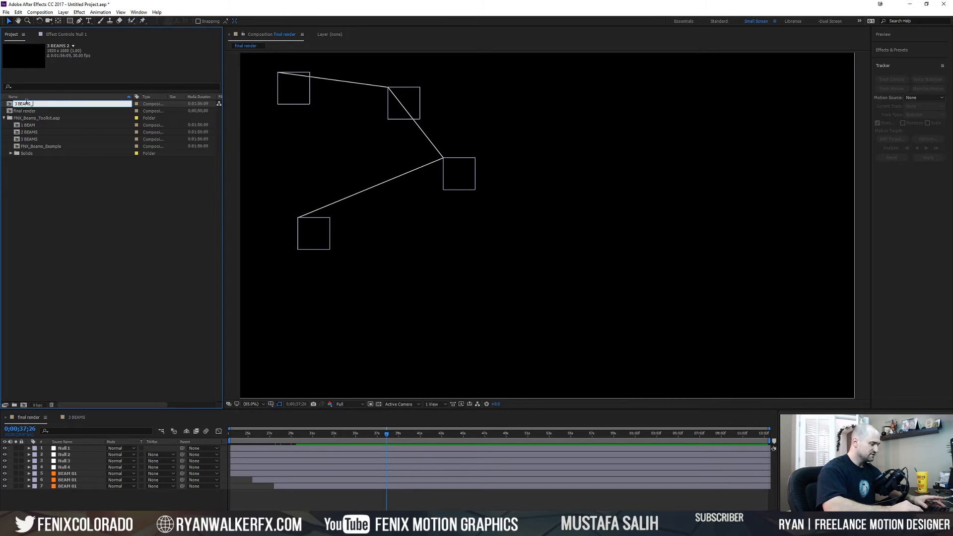
pyautogui.write('#2')
pyautogui.press('Return')
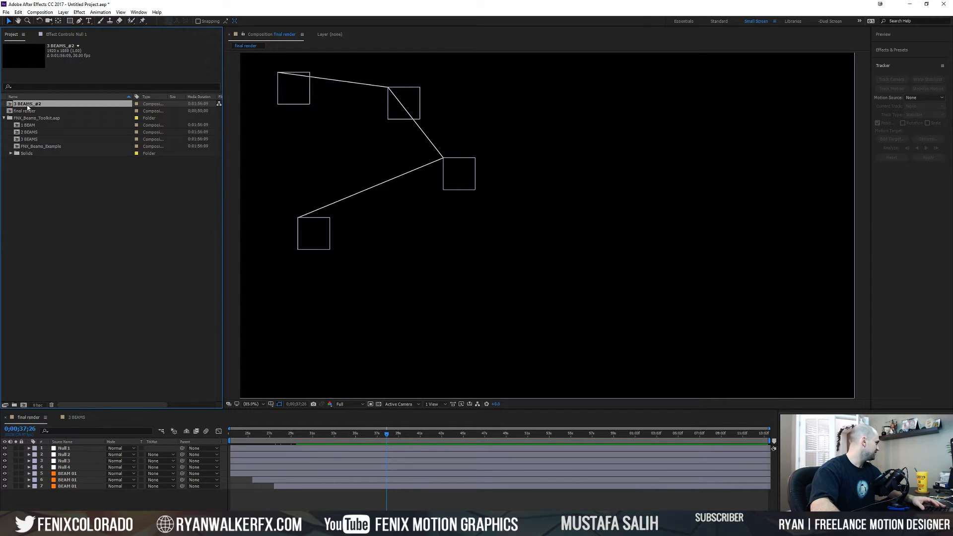
# Step: Move the 3 BEAMS_#2 composition into the FNX_Beams_Toolkit.aep folder and open it
pyautogui.doubleClick(27, 125)
pyautogui.click(62, 170)
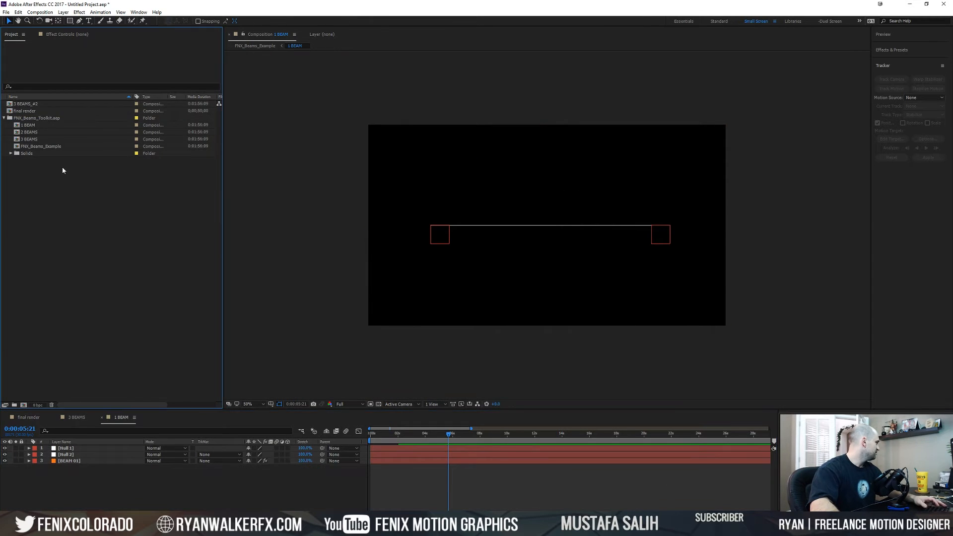
pyautogui.moveTo(28, 105); pyautogui.dragTo(37, 119)
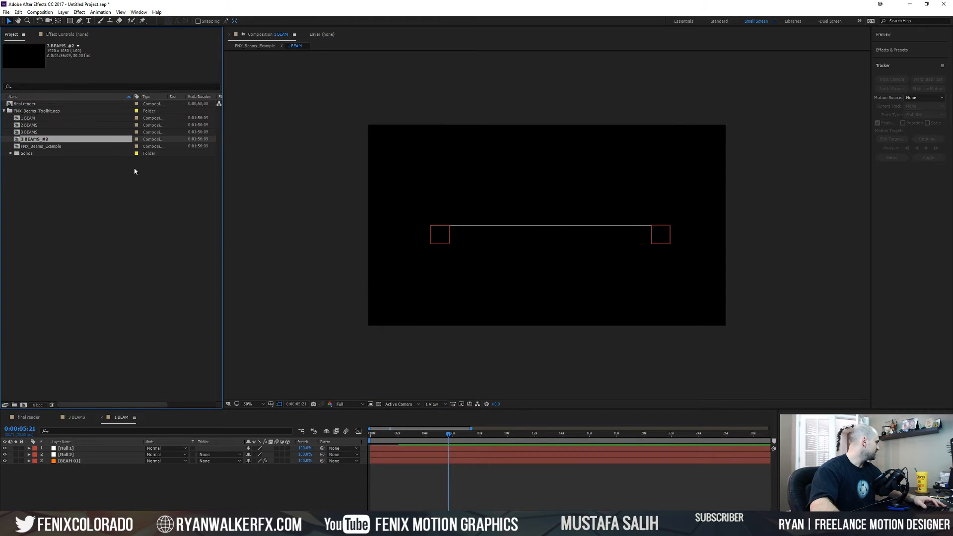
pyautogui.click(55, 209)
pyautogui.doubleClick(33, 139)
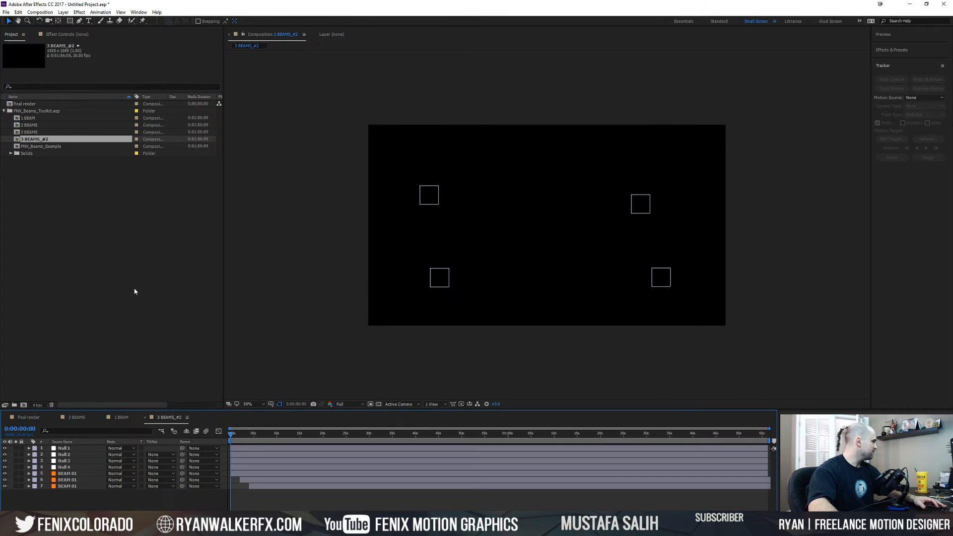
# Step: Duplicate the Null 1 to Null 4 source solids and move the copies into the Solids folder
pyautogui.click(64, 449)
pyautogui.click(11, 154)
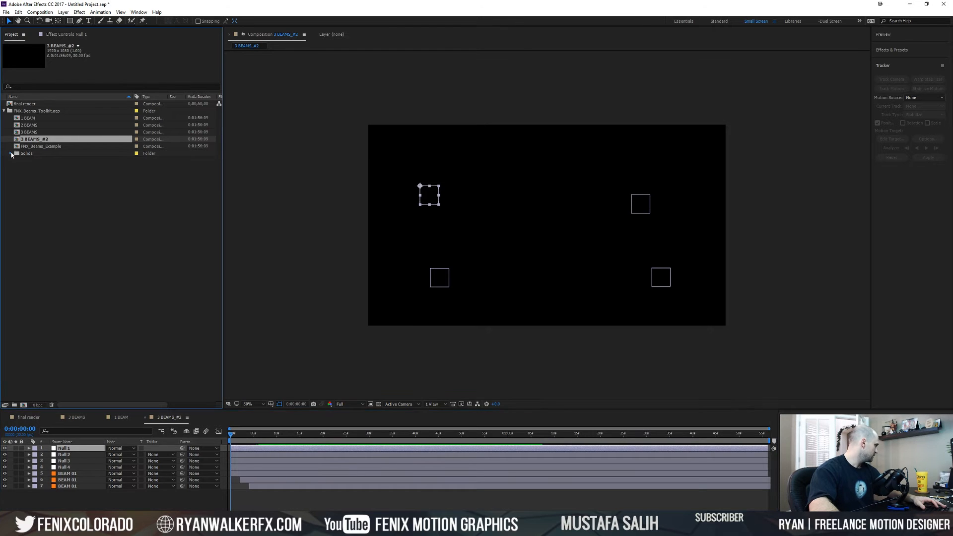
pyautogui.click(33, 168)
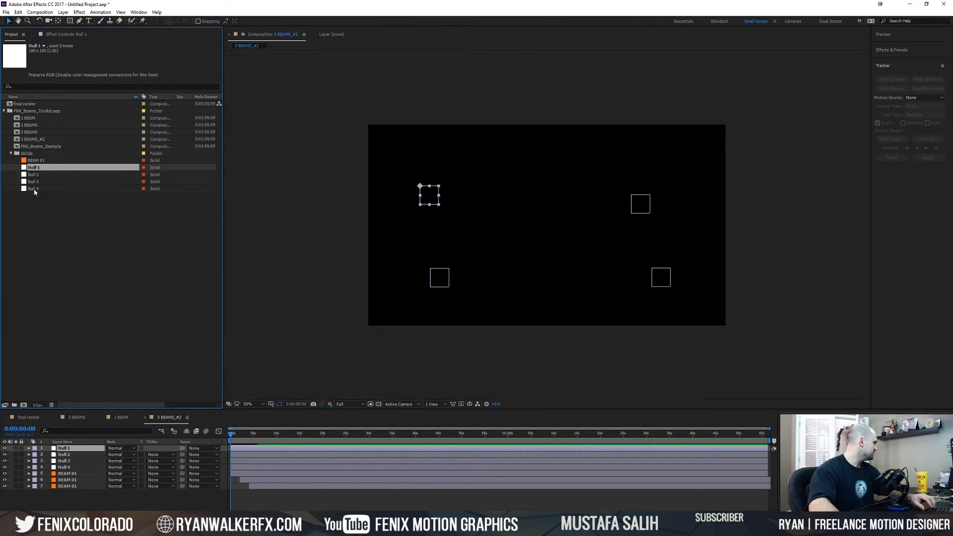
pyautogui.keyDown('shift'); pyautogui.click(34, 189); pyautogui.keyUp('shift')
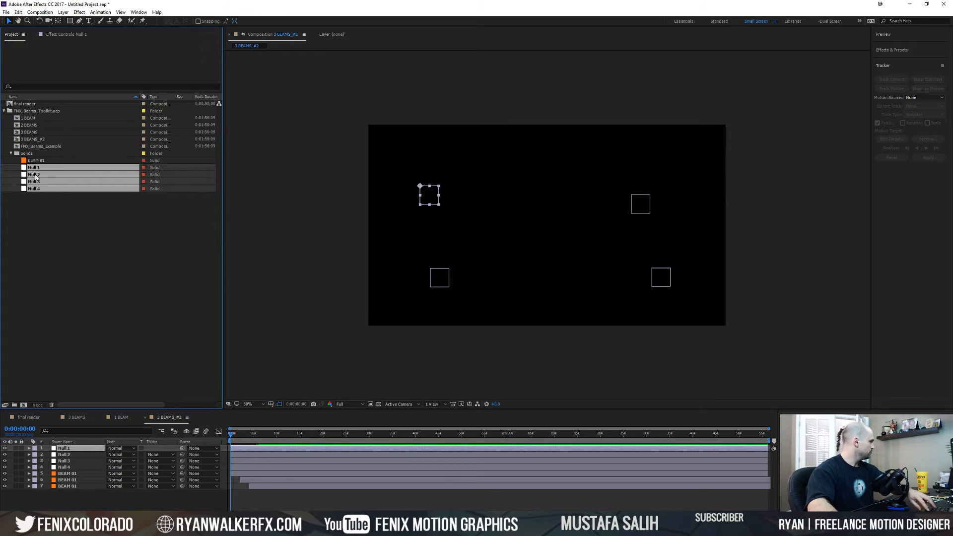
pyautogui.click(59, 214)
pyautogui.click(36, 169)
pyautogui.keyDown('shift'); pyautogui.click(38, 190); pyautogui.keyUp('shift')
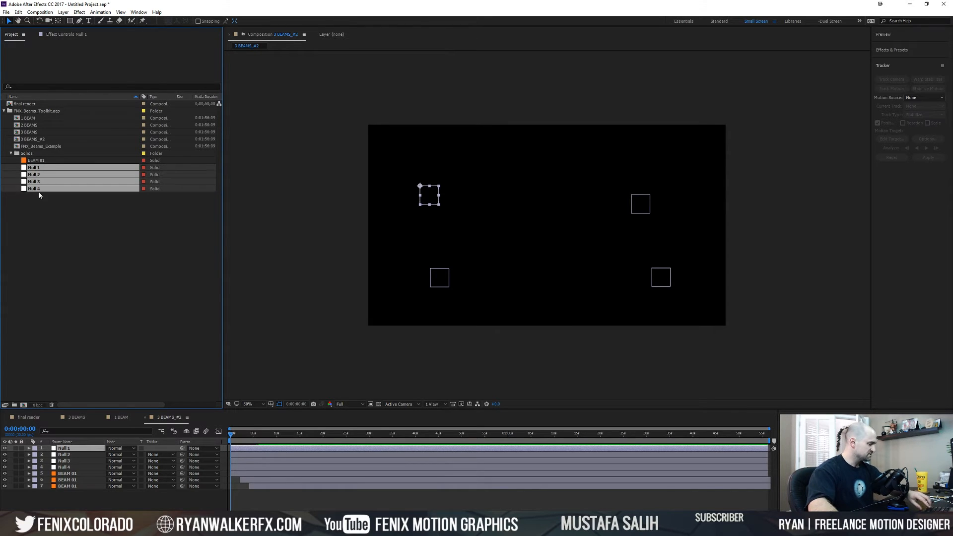
pyautogui.hotkey('ctrl', 'd')
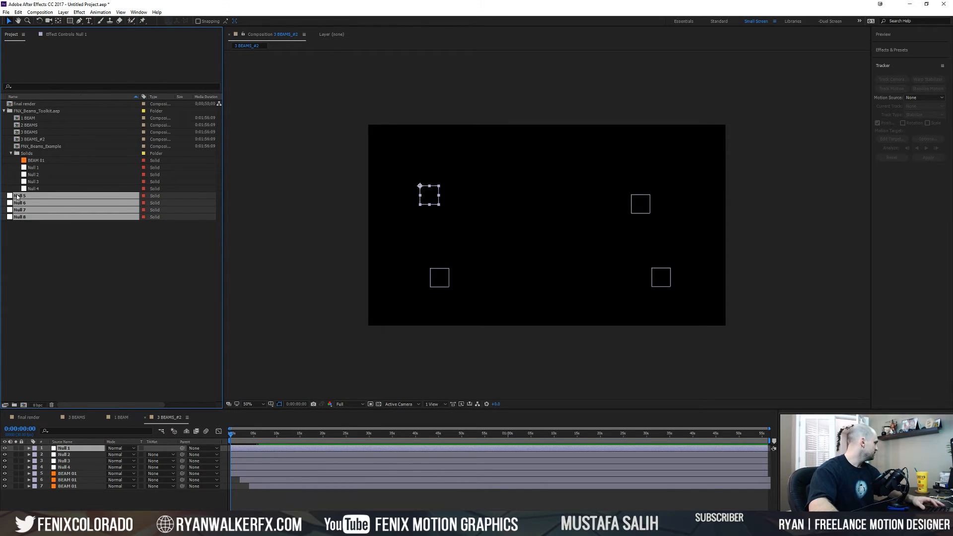
pyautogui.moveTo(19, 200); pyautogui.dragTo(27, 161)
pyautogui.click(55, 270)
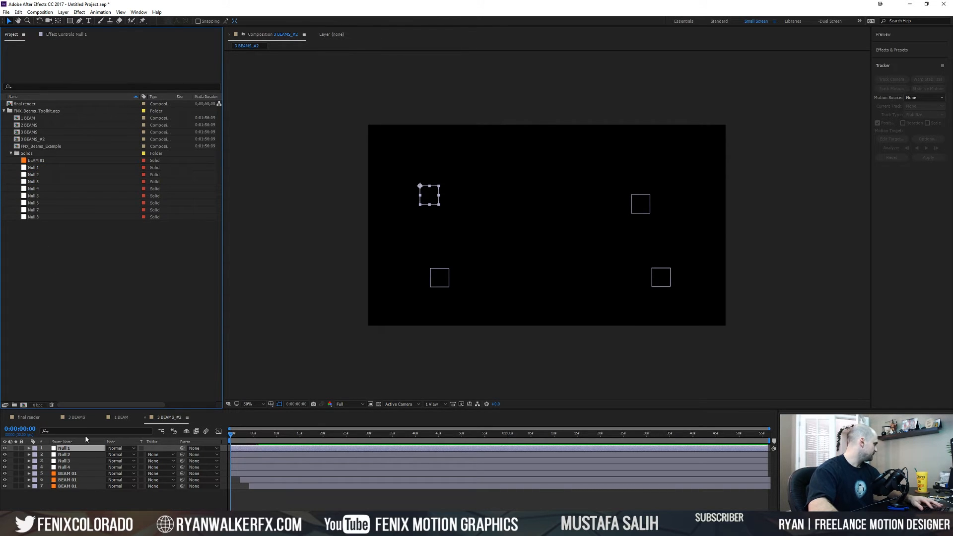
# Step: Replace the sources of the four null layers in 3 BEAMS_#2 with Null 5, Null 6, Null 7 and Null 8, in order
pyautogui.click(93, 501)
pyautogui.click(62, 449)
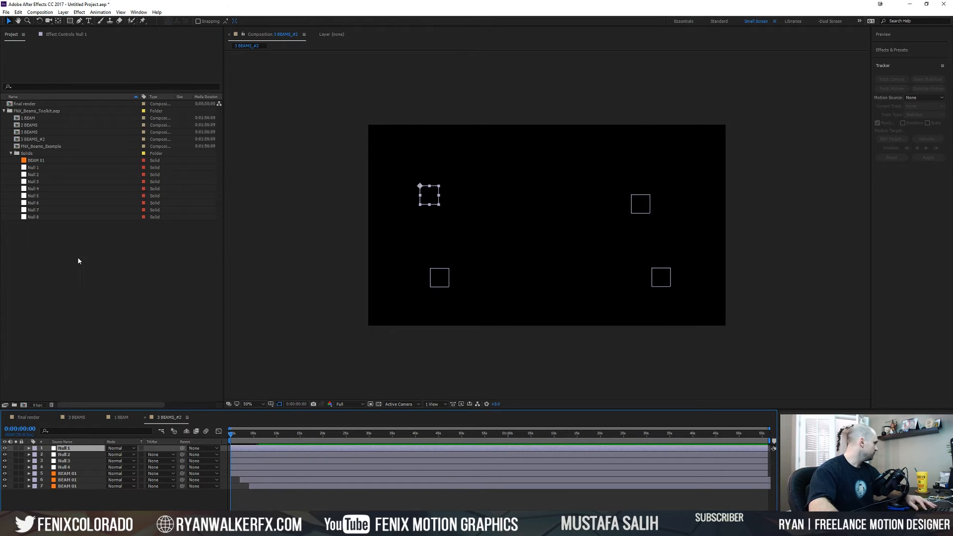
pyautogui.moveTo(34, 199); pyautogui.dragTo(73, 450)
pyautogui.click(68, 456)
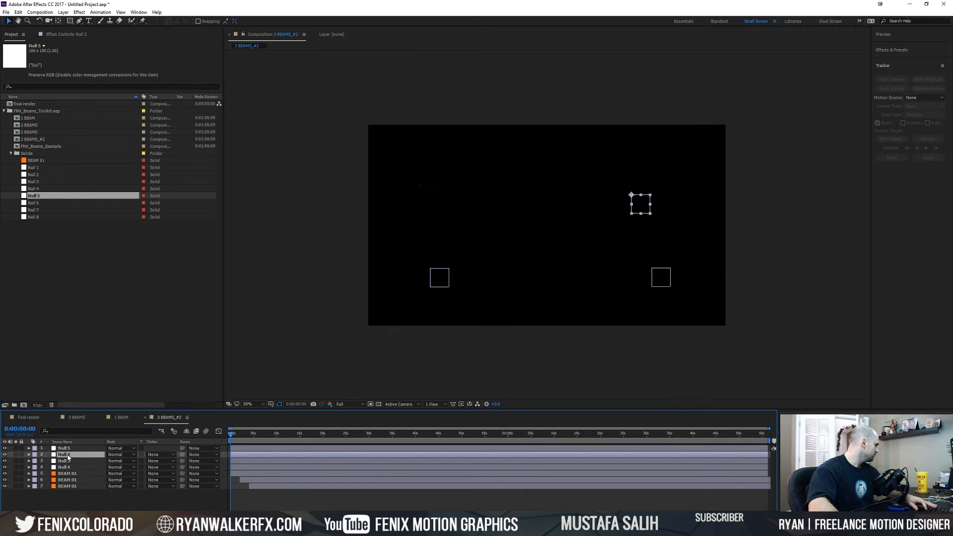
pyautogui.moveTo(34, 202); pyautogui.dragTo(70, 458)
pyautogui.click(67, 461)
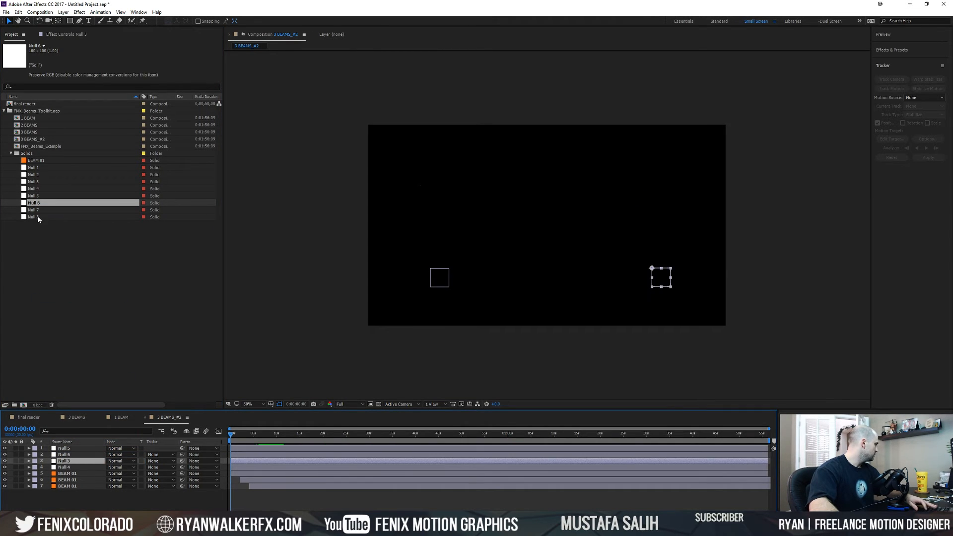
pyautogui.moveTo(33, 210); pyautogui.dragTo(69, 461)
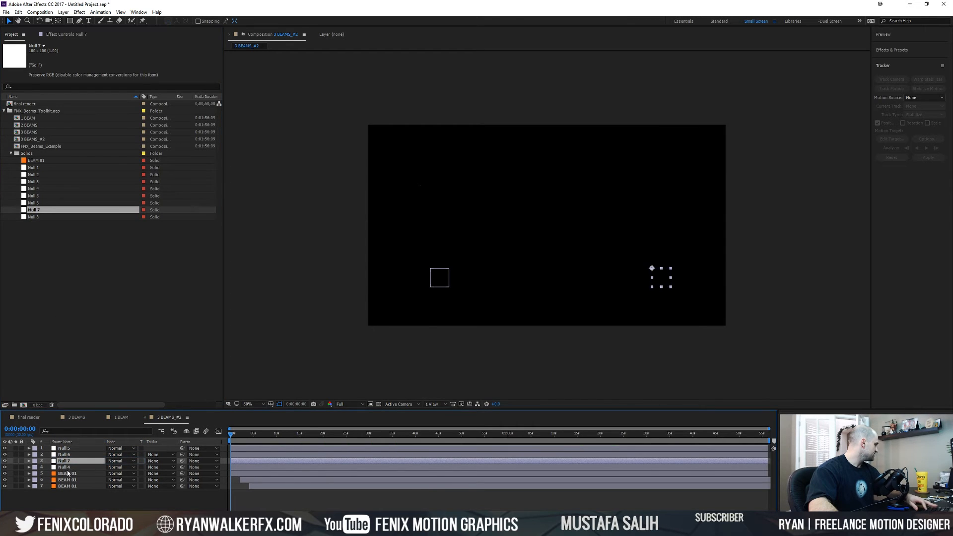
pyautogui.click(67, 467)
pyautogui.moveTo(35, 218); pyautogui.dragTo(70, 470)
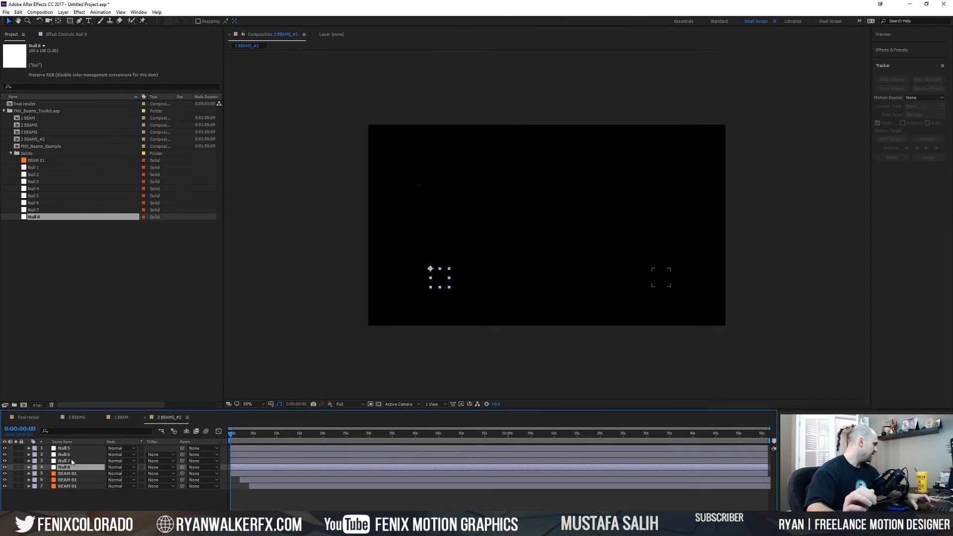
pyautogui.click(74, 497)
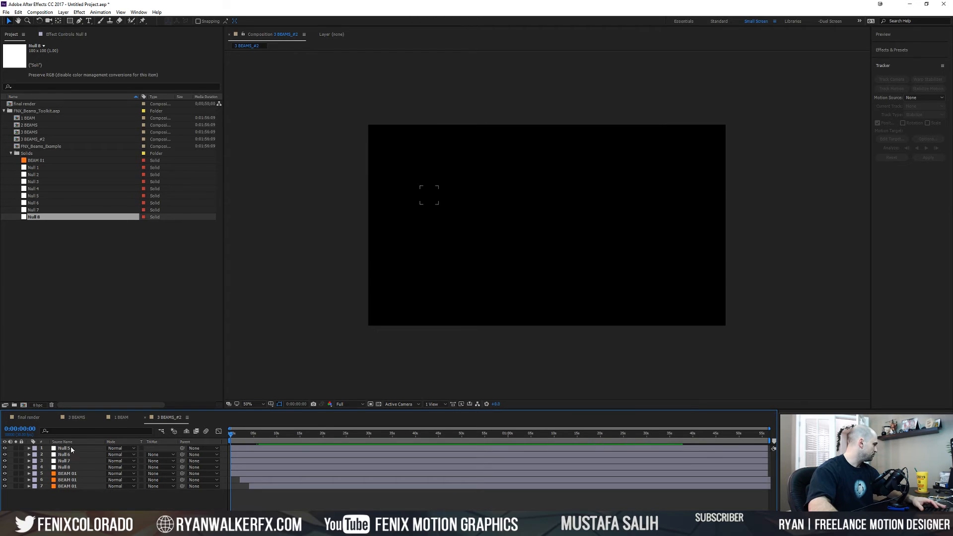
# Step: Set the label color of all seven null and beam layers in 3 BEAMS_#2 to Orange
pyautogui.click(71, 447)
pyautogui.keyDown('shift'); pyautogui.click(80, 466); pyautogui.keyUp('shift')
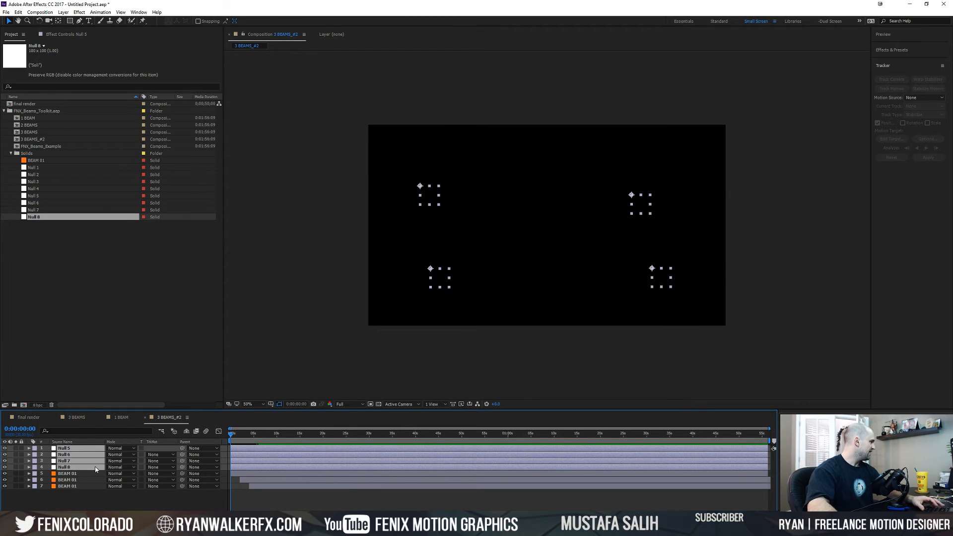
pyautogui.keyDown('shift'); pyautogui.click(67, 487); pyautogui.keyUp('shift')
pyautogui.click(35, 486)
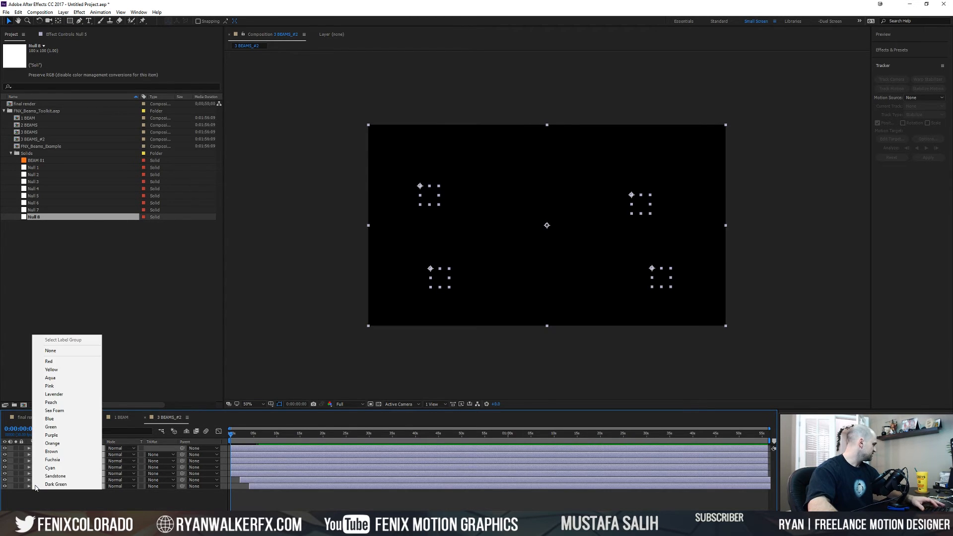
pyautogui.click(58, 444)
pyautogui.click(108, 497)
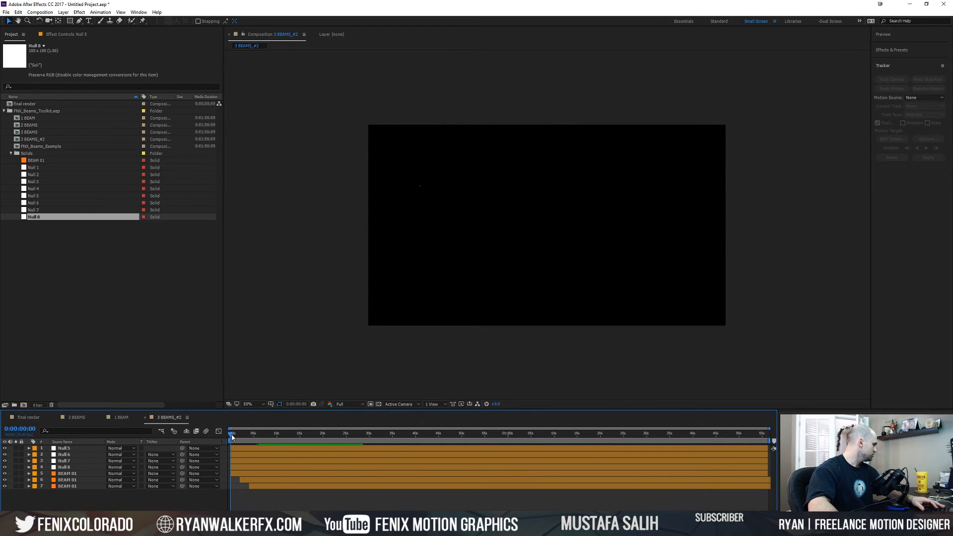
# Step: Copy all seven layers of 3 BEAMS_#2 at a frame where the beams show and paste them into the final render composition
pyautogui.moveTo(231, 435); pyautogui.dragTo(291, 439)
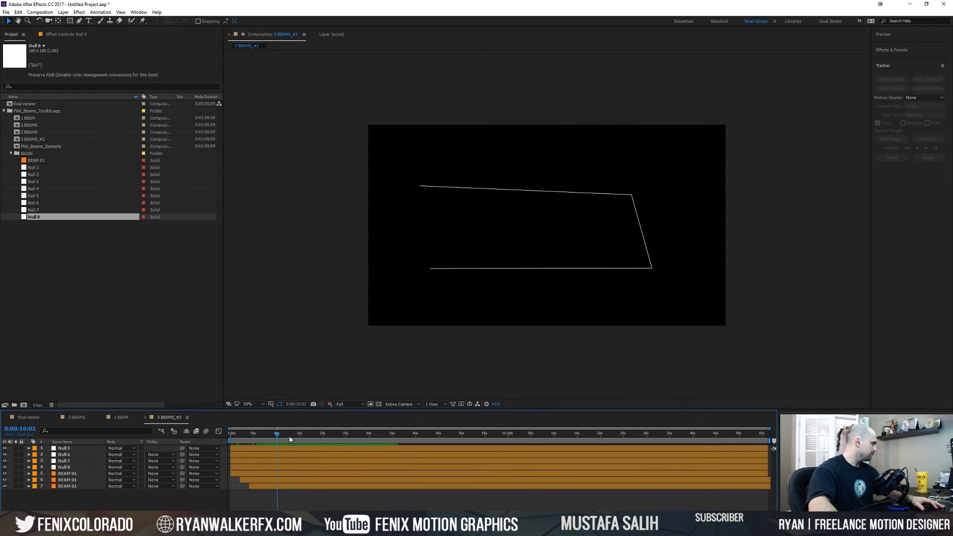
pyautogui.click(64, 449)
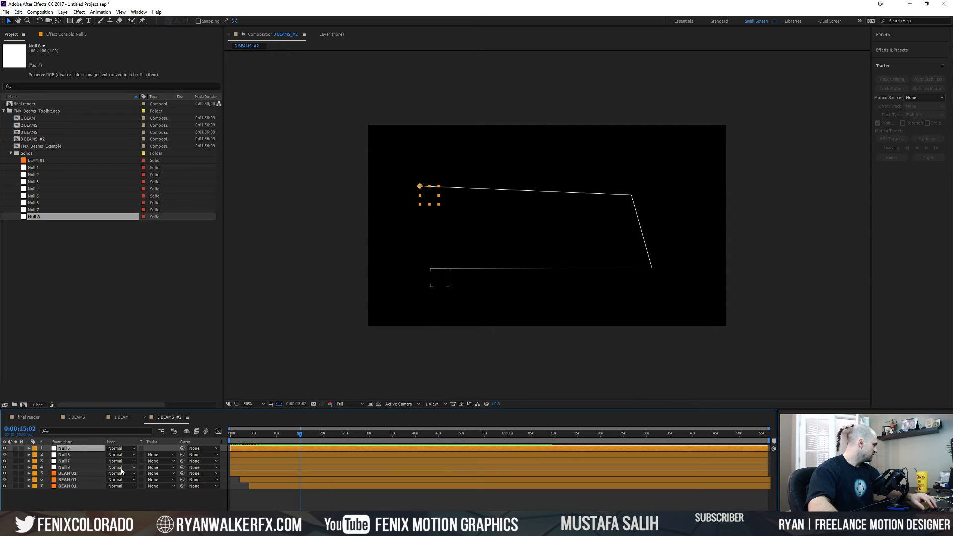
pyautogui.keyDown('shift'); pyautogui.click(68, 486); pyautogui.keyUp('shift')
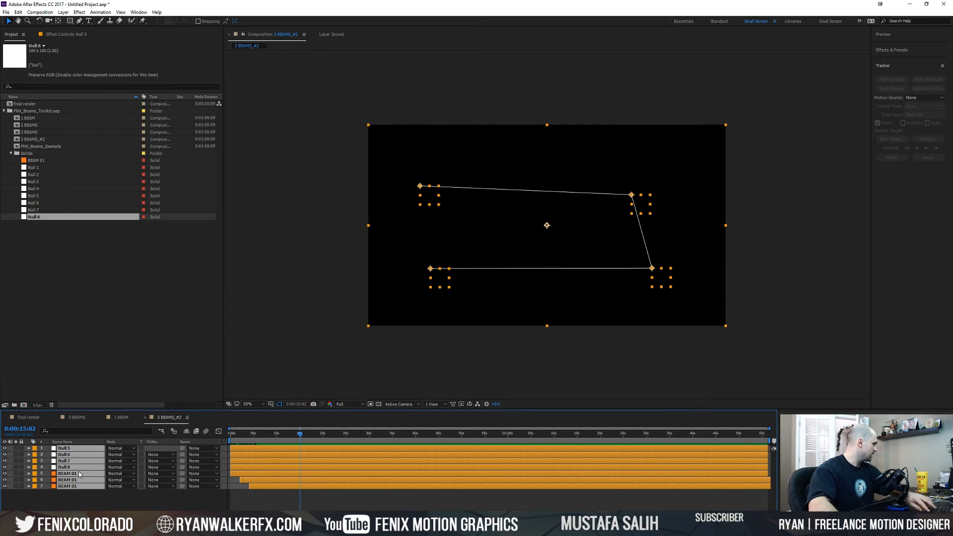
pyautogui.click(26, 417)
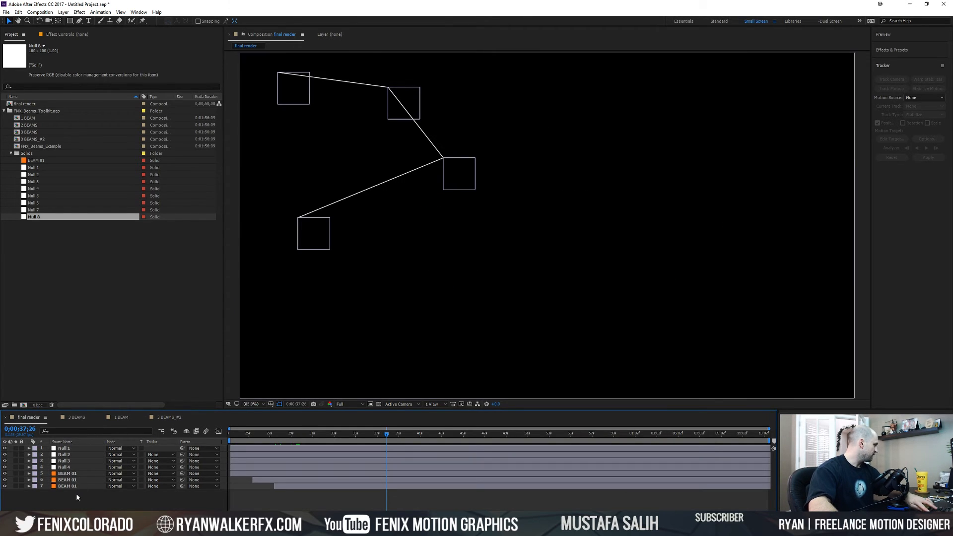
pyautogui.hotkey('ctrl', 'v')
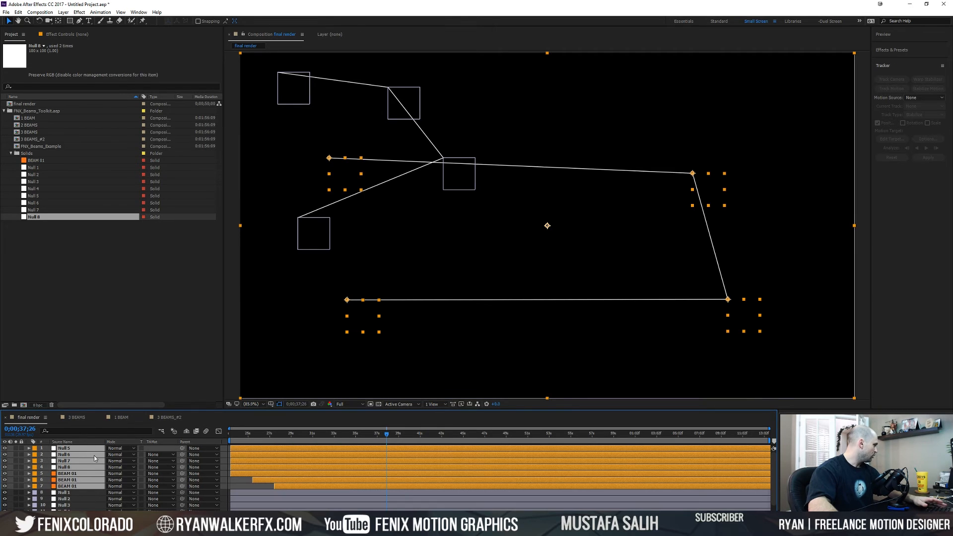
pyautogui.press('F2')
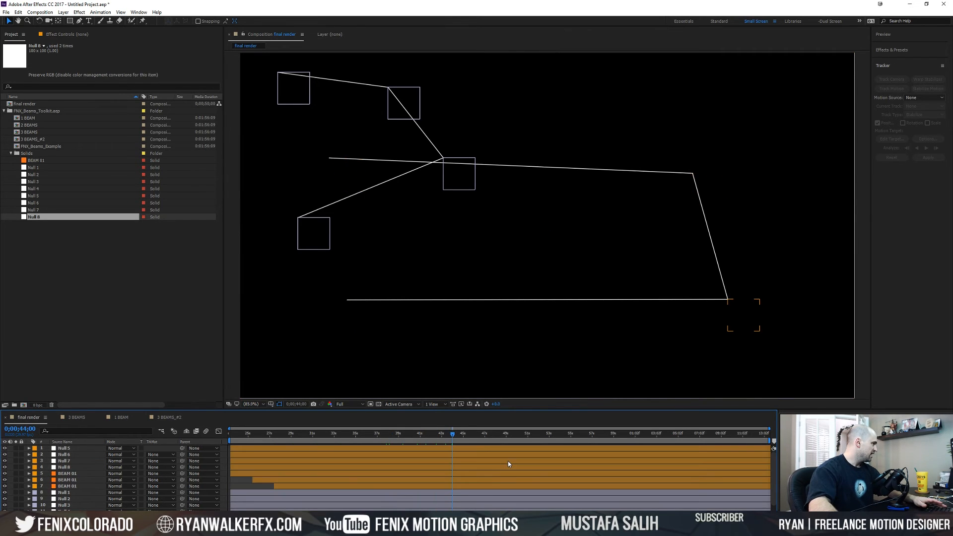
# Step: Reposition Null 5 to Null 8 in final render as a second beam chain right of the first one, in the frame's upper half
pyautogui.click(73, 448)
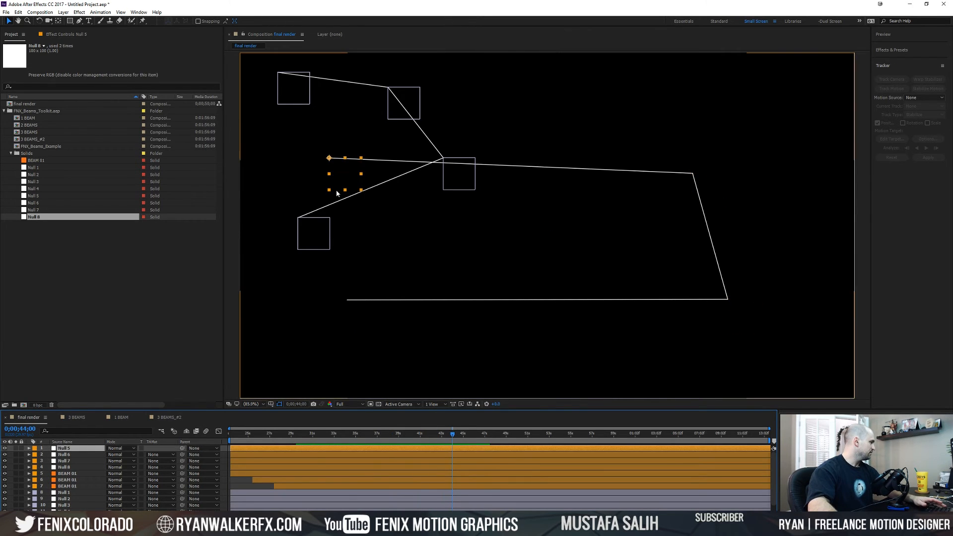
pyautogui.moveTo(345, 174); pyautogui.dragTo(567, 124)
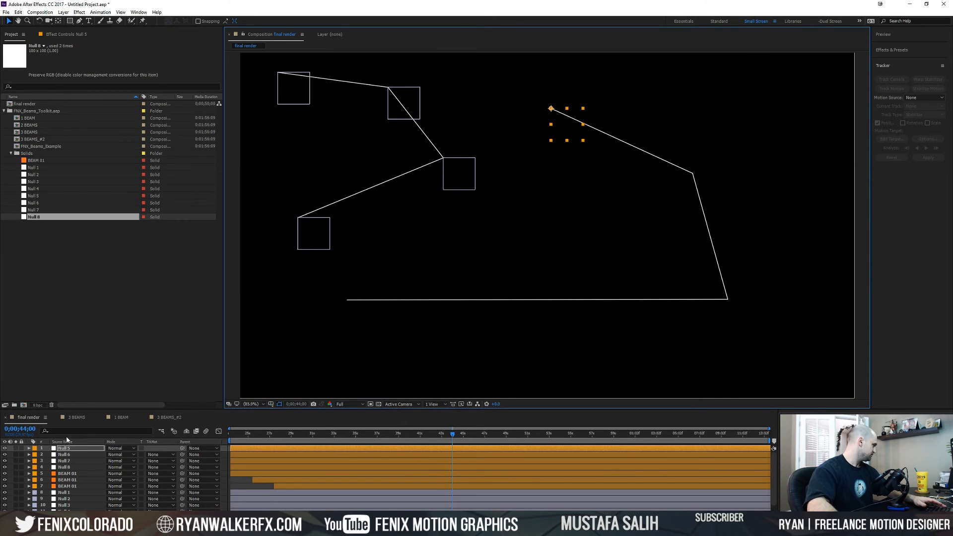
pyautogui.click(65, 454)
pyautogui.moveTo(709, 189); pyautogui.dragTo(665, 120)
pyautogui.click(743, 315)
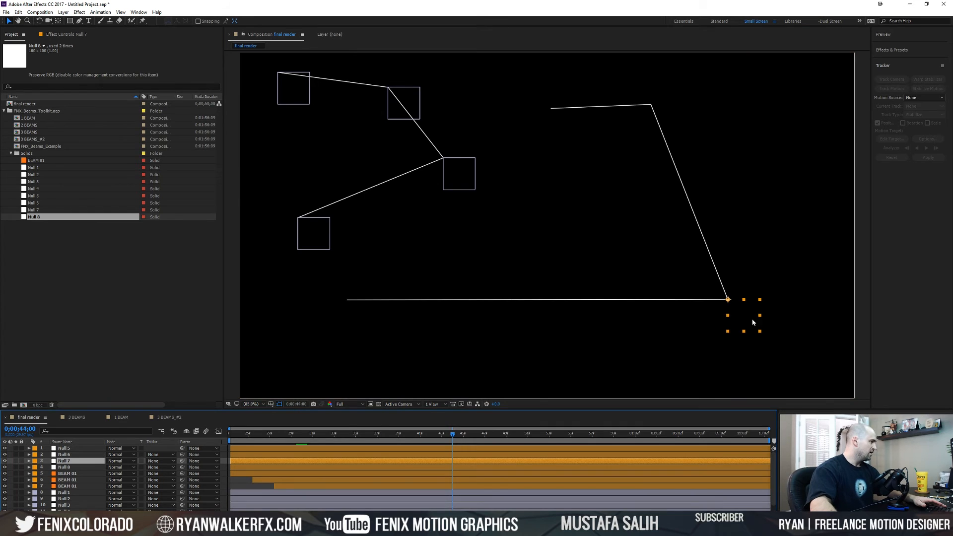
pyautogui.moveTo(743, 315); pyautogui.dragTo(654, 236)
pyautogui.click(373, 330)
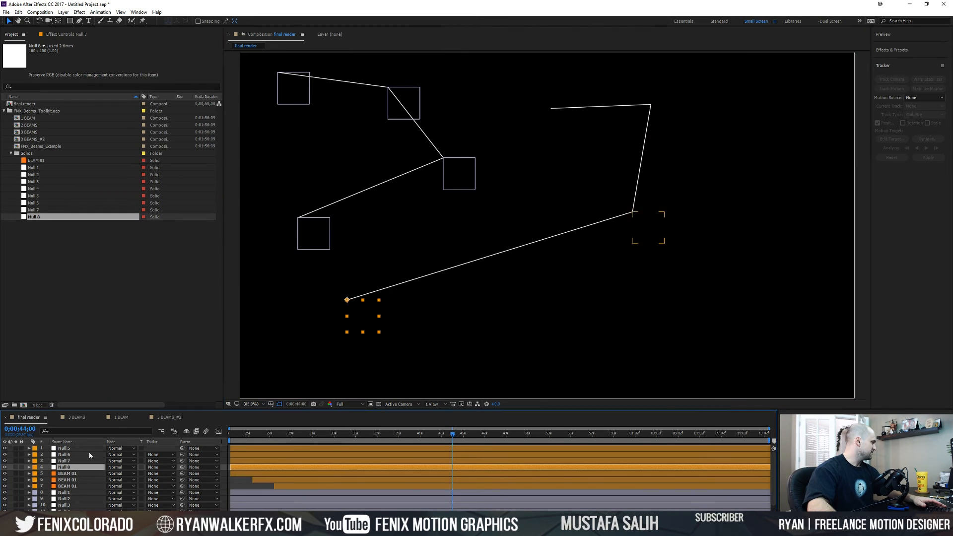
pyautogui.moveTo(374, 330); pyautogui.dragTo(556, 213)
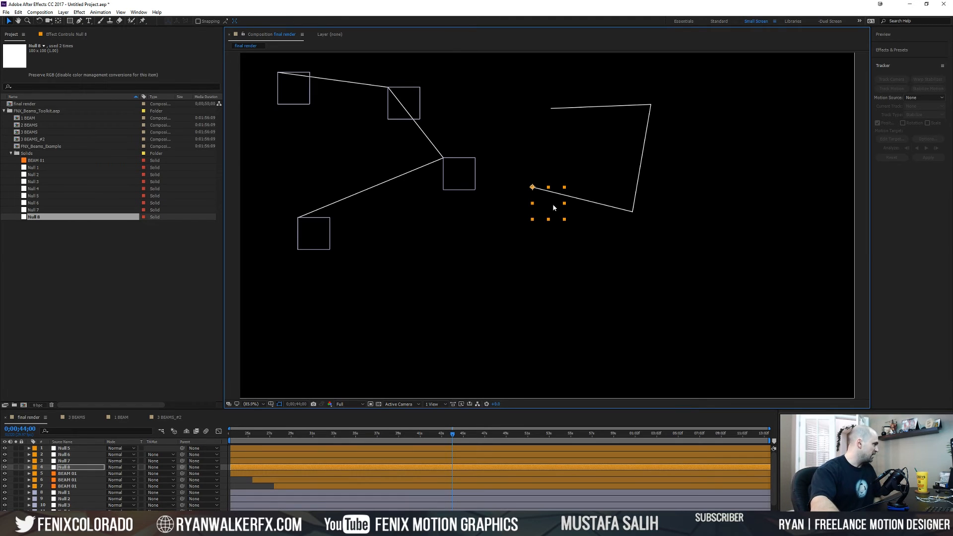
pyautogui.moveTo(548, 209); pyautogui.dragTo(551, 220)
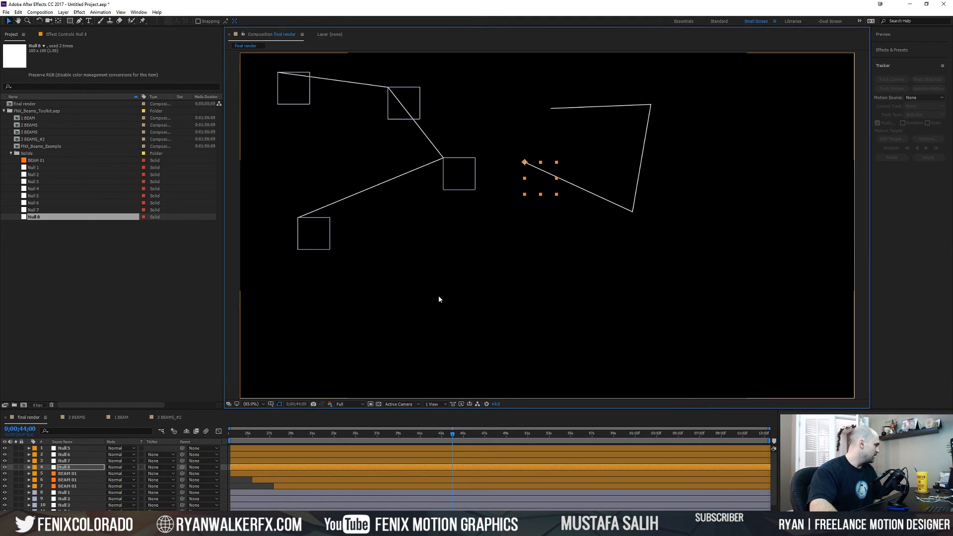